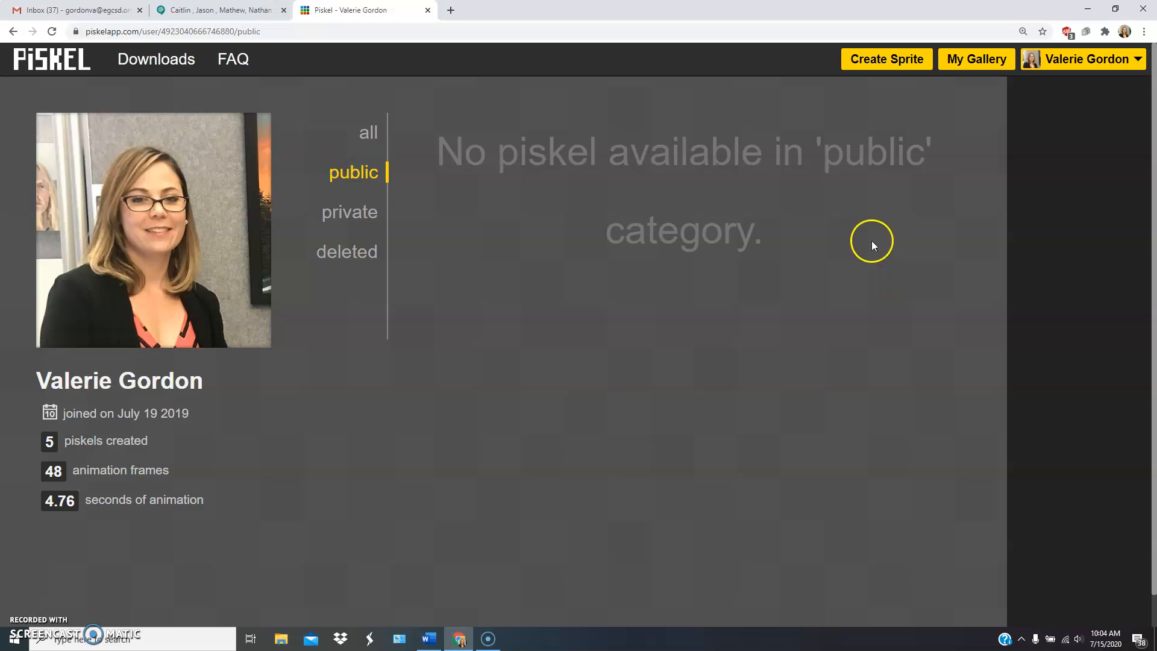
Create a new sprite and open the width value in its canvas resize settings.
{"action": "left_click", "coordinate": [885, 66]}
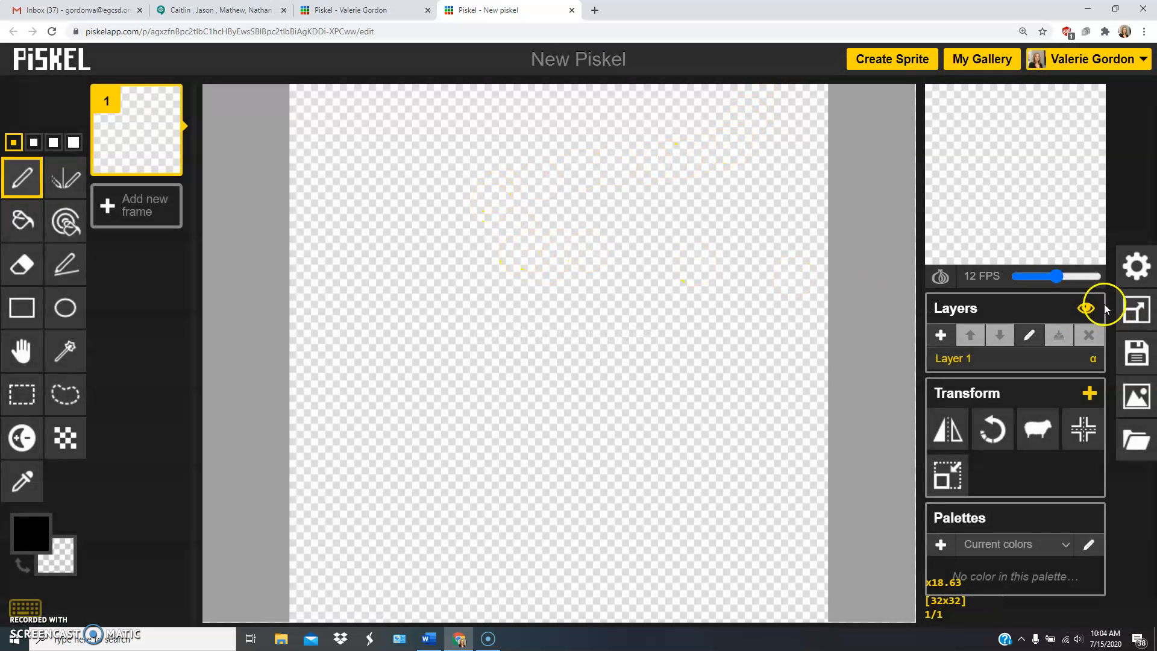
{"action": "left_click", "coordinate": [1142, 311]}
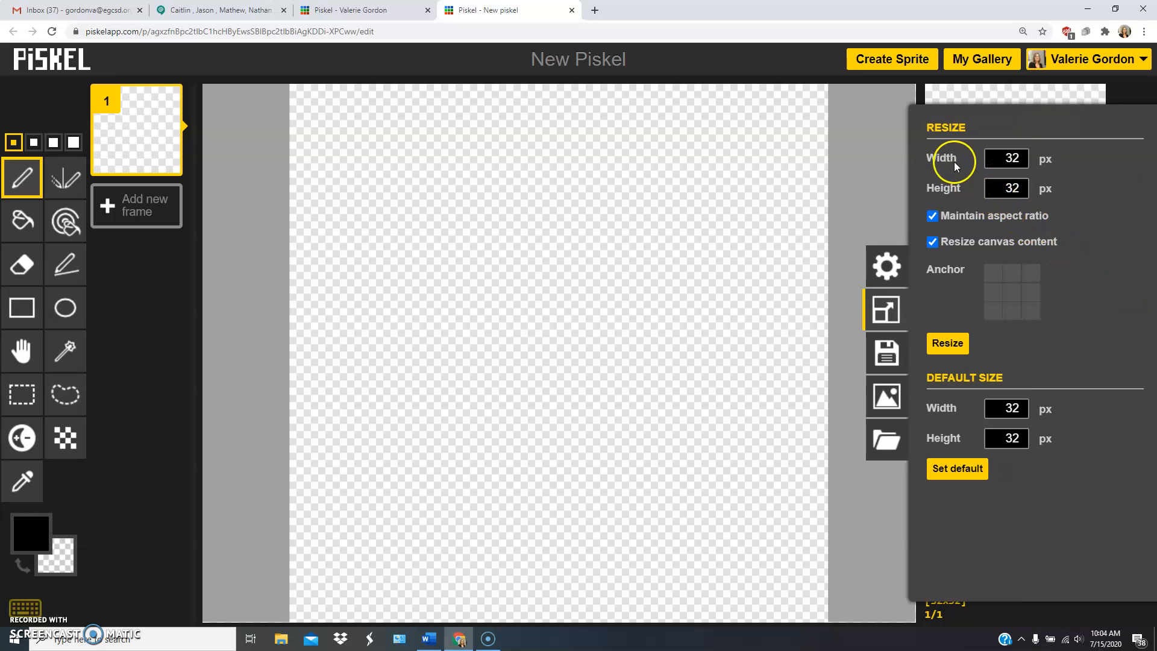
{"action": "double_click", "coordinate": [996, 161]}
Try the alternative canvas backgrounds in the preferences and choose the darkest one.
{"action": "left_click", "coordinate": [896, 270]}
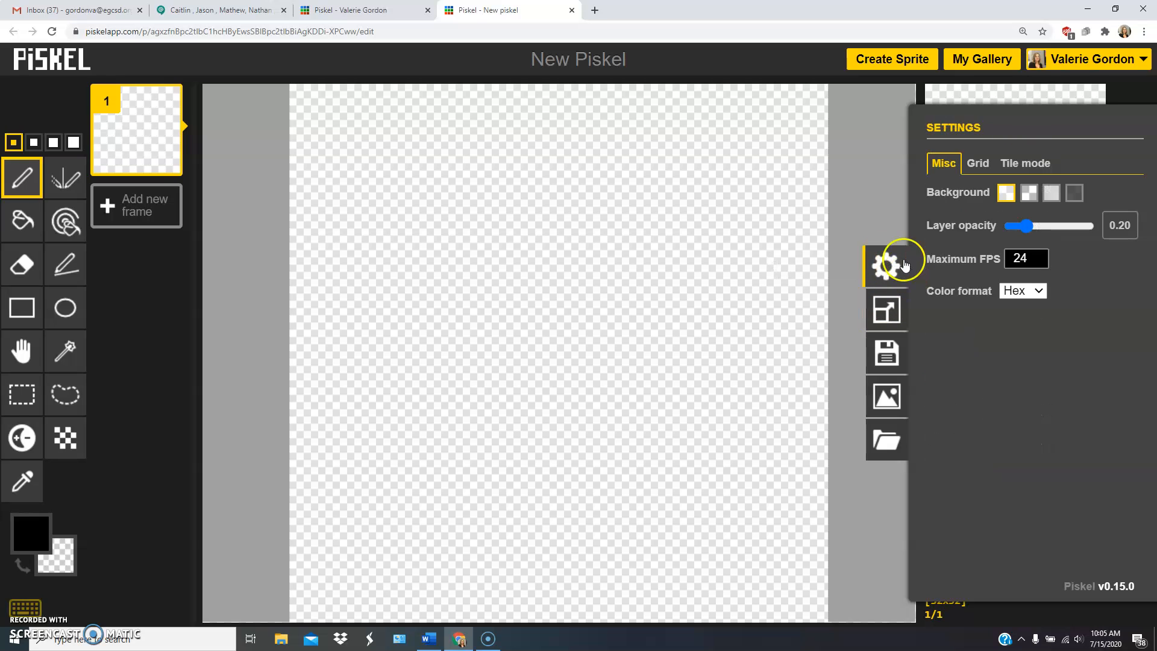
{"action": "left_click", "coordinate": [1027, 192]}
{"action": "left_click", "coordinate": [1051, 192]}
{"action": "left_click", "coordinate": [1076, 193]}
{"action": "left_click", "coordinate": [1078, 195]}
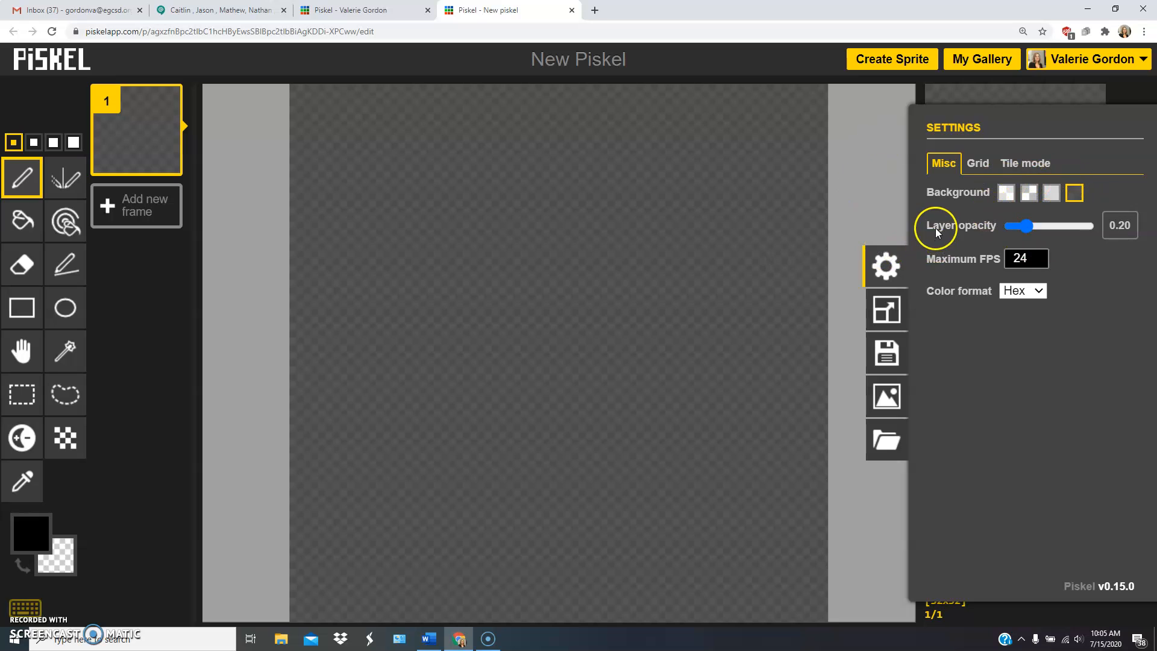
Enable the grid overlay for the drawing canvas in the preferences.
{"action": "left_click", "coordinate": [979, 165]}
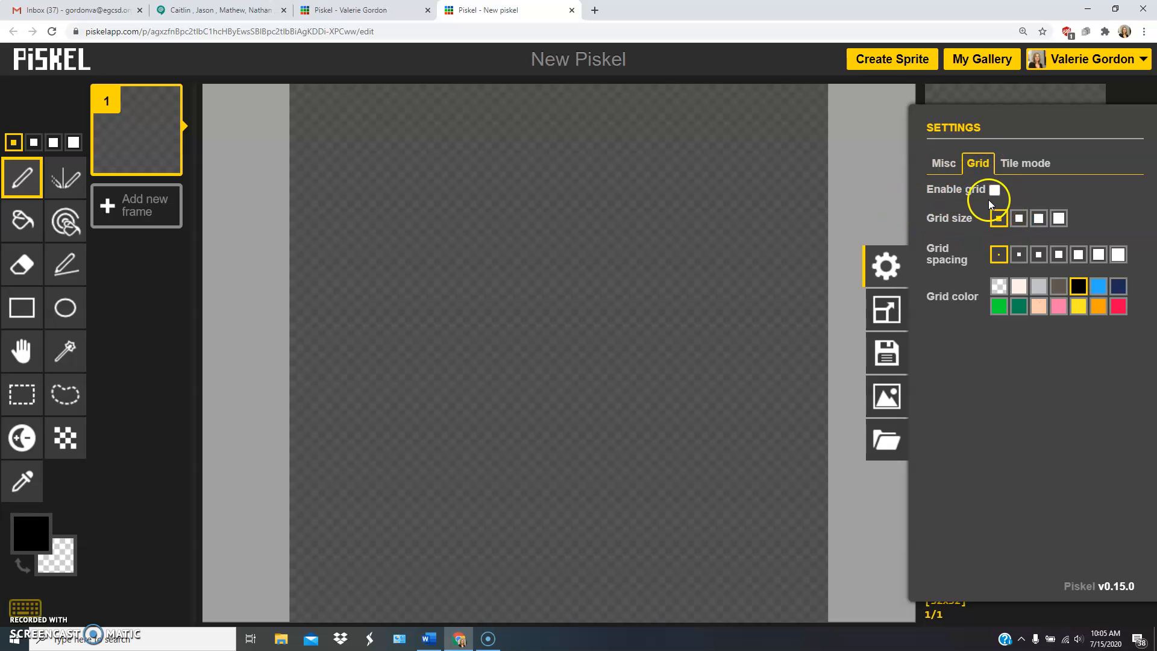
{"action": "left_click", "coordinate": [992, 190]}
{"action": "left_click", "coordinate": [994, 191]}
{"action": "left_click", "coordinate": [995, 190]}
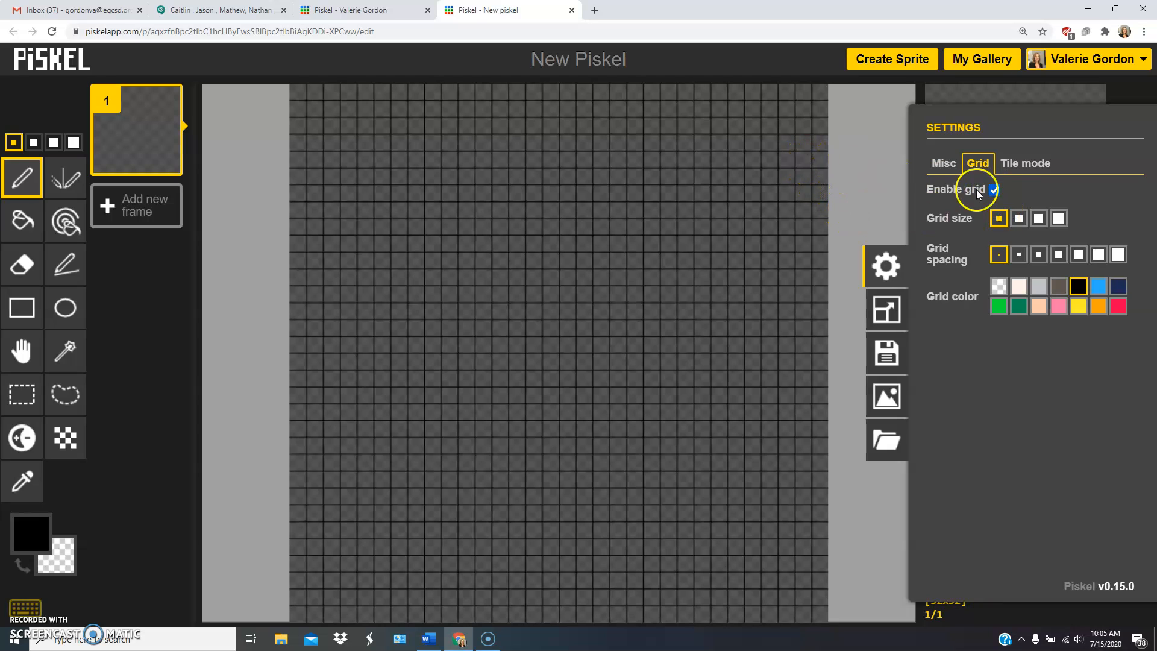
Try the thicker grid line sizes and return the grid size to the smallest option.
{"action": "left_click", "coordinate": [1055, 218]}
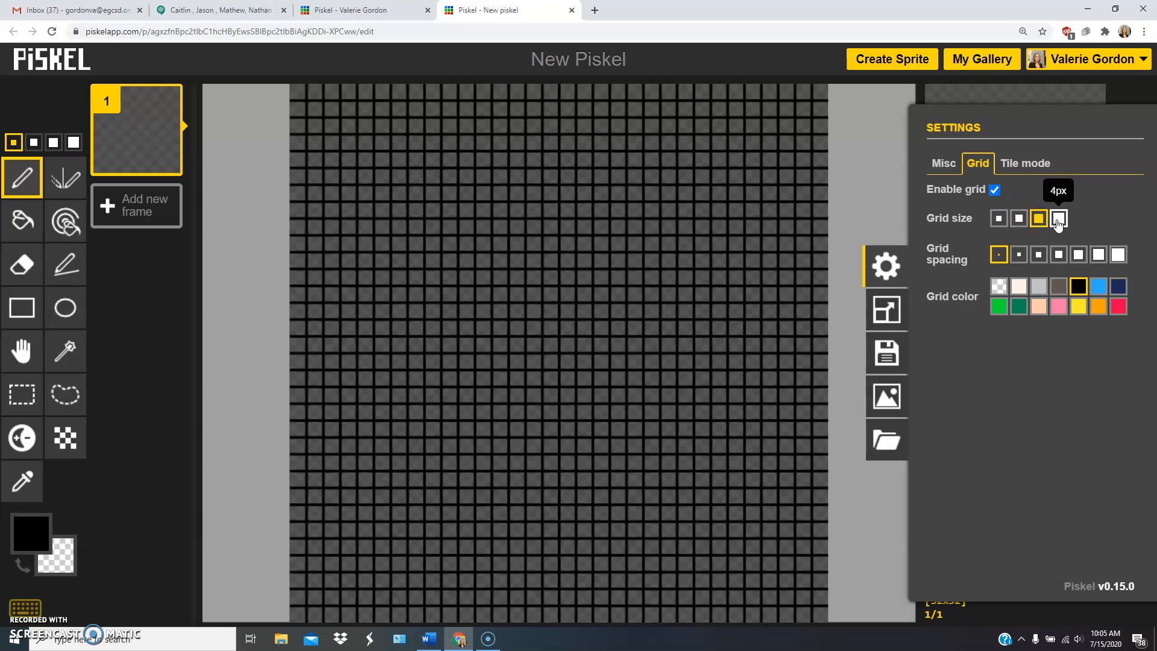
{"action": "left_click", "coordinate": [1000, 219]}
{"action": "left_click", "coordinate": [1022, 219]}
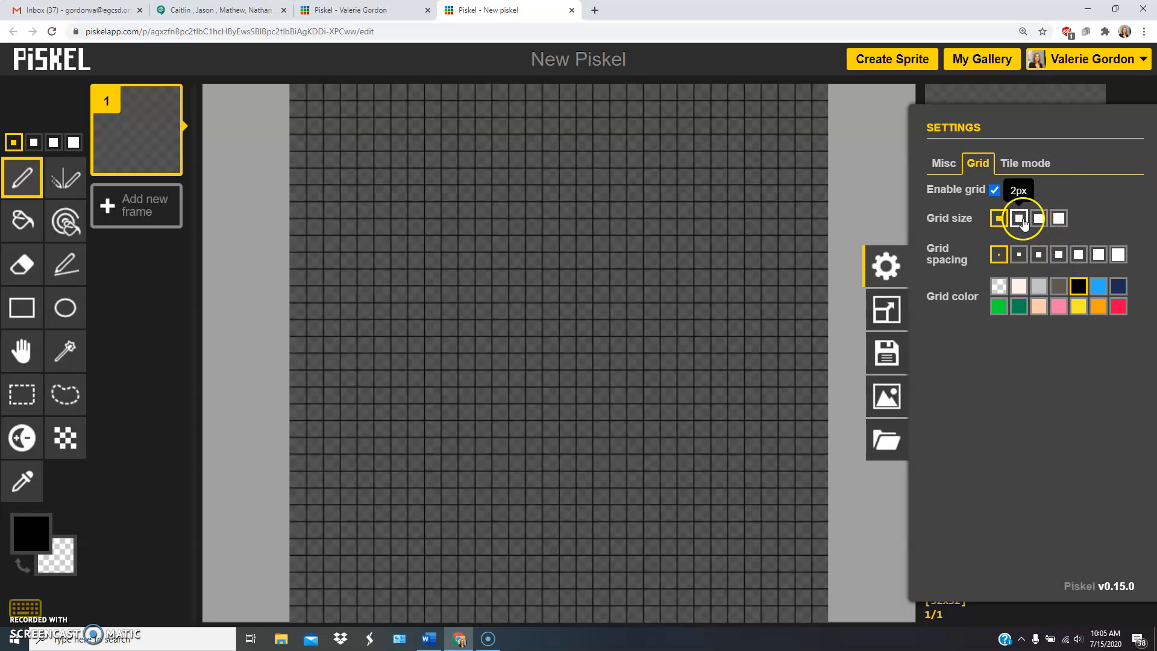
{"action": "left_click", "coordinate": [999, 219]}
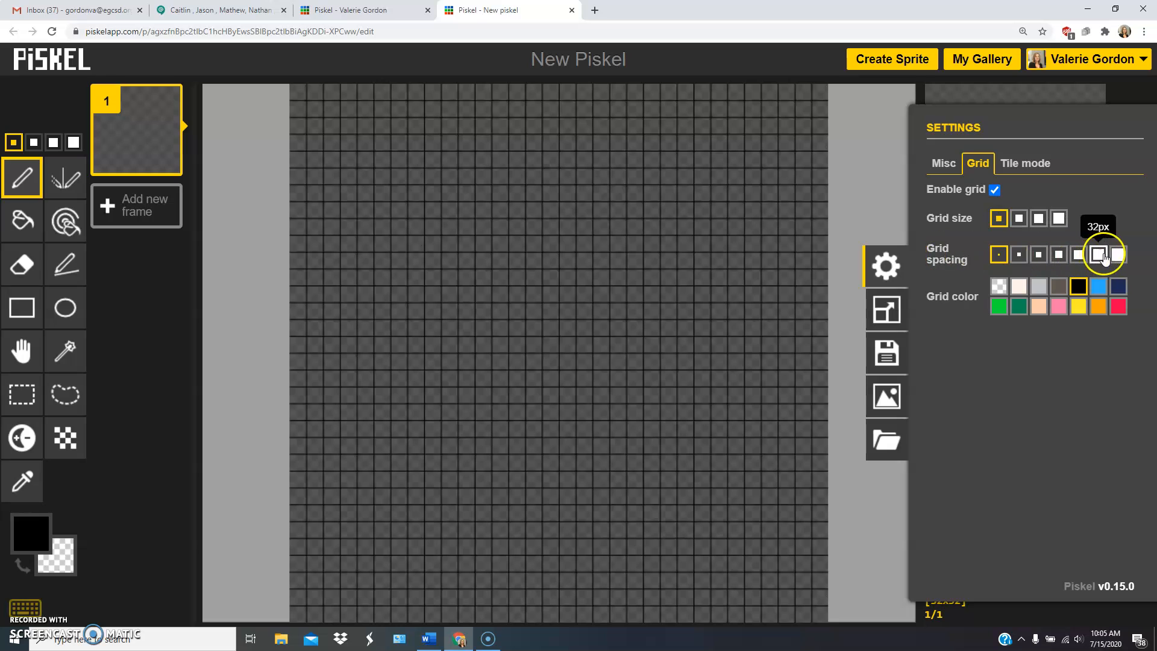
Try several wider grid spacings, including 32px and 8px, and return to the smallest spacing.
{"action": "left_click", "coordinate": [1094, 258]}
{"action": "left_click", "coordinate": [1040, 254]}
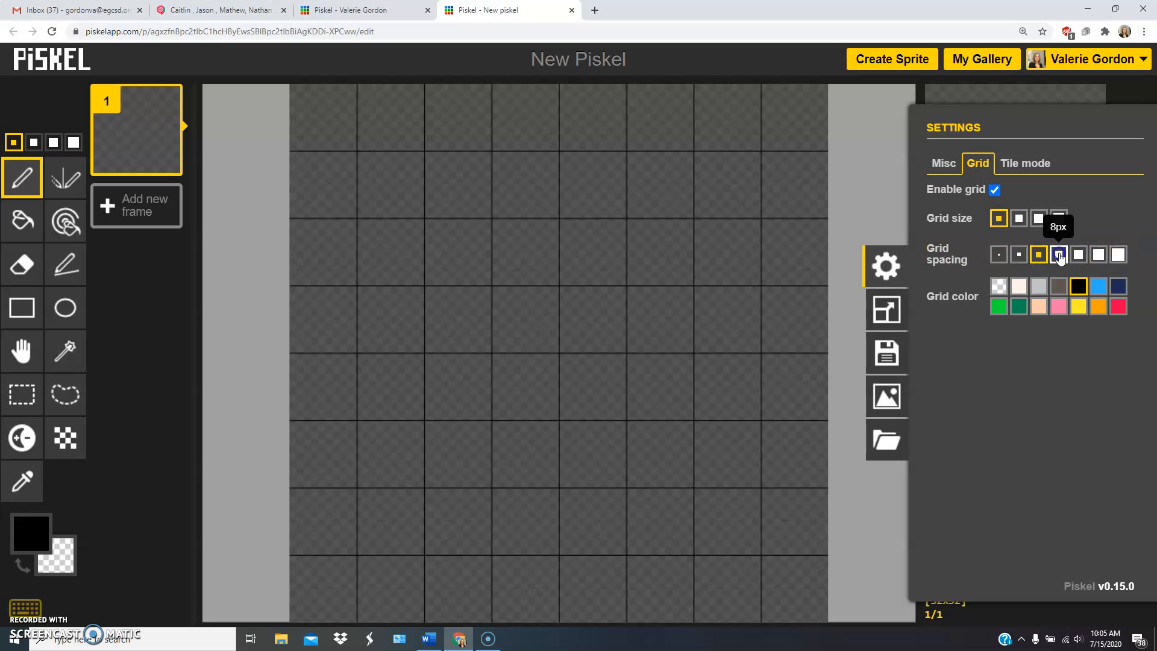
{"action": "left_click", "coordinate": [1060, 258]}
{"action": "left_click", "coordinate": [1038, 255]}
{"action": "left_click", "coordinate": [1014, 255]}
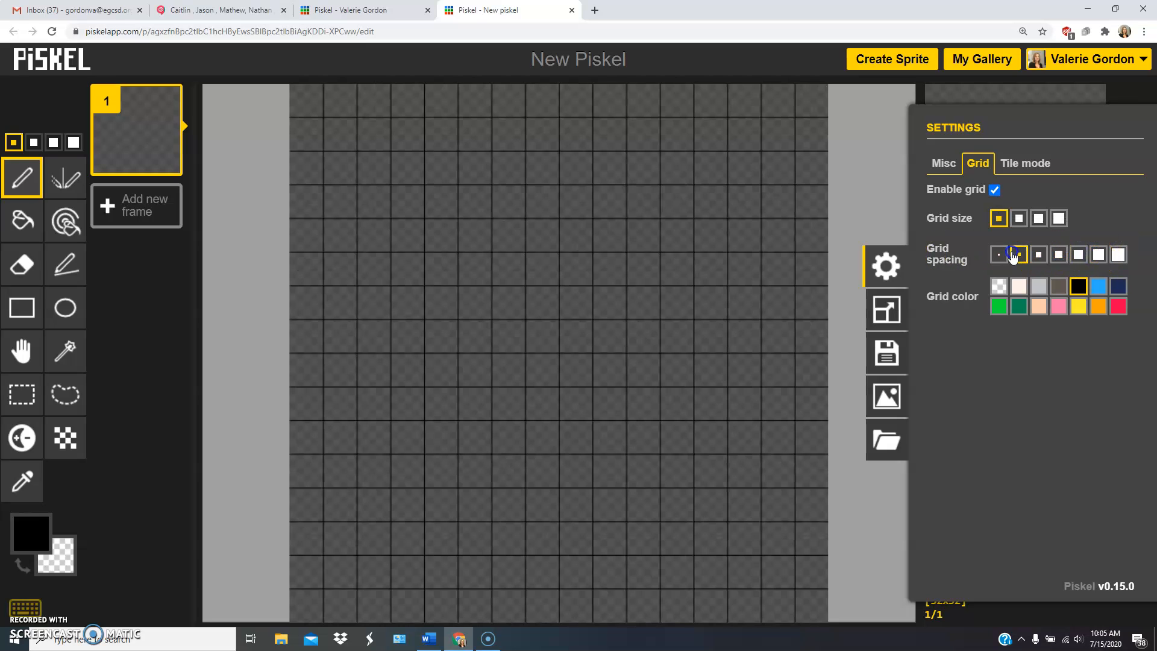
{"action": "left_click", "coordinate": [999, 255]}
{"action": "left_click", "coordinate": [1039, 254]}
{"action": "left_click", "coordinate": [1059, 255]}
{"action": "left_click", "coordinate": [1000, 255]}
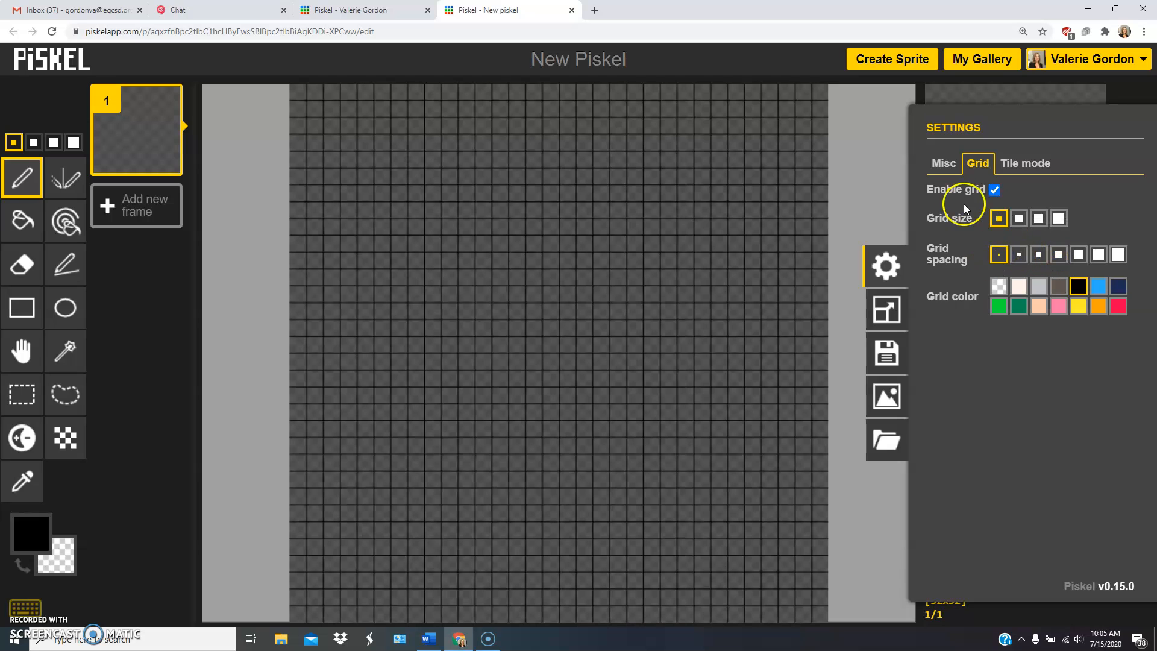
{"action": "left_click", "coordinate": [885, 309]}
{"action": "left_click_drag", "start_coordinate": [998, 157], "coordinate": [1061, 161]}
{"action": "type", "text": "16"}
{"action": "left_click", "coordinate": [997, 213]}
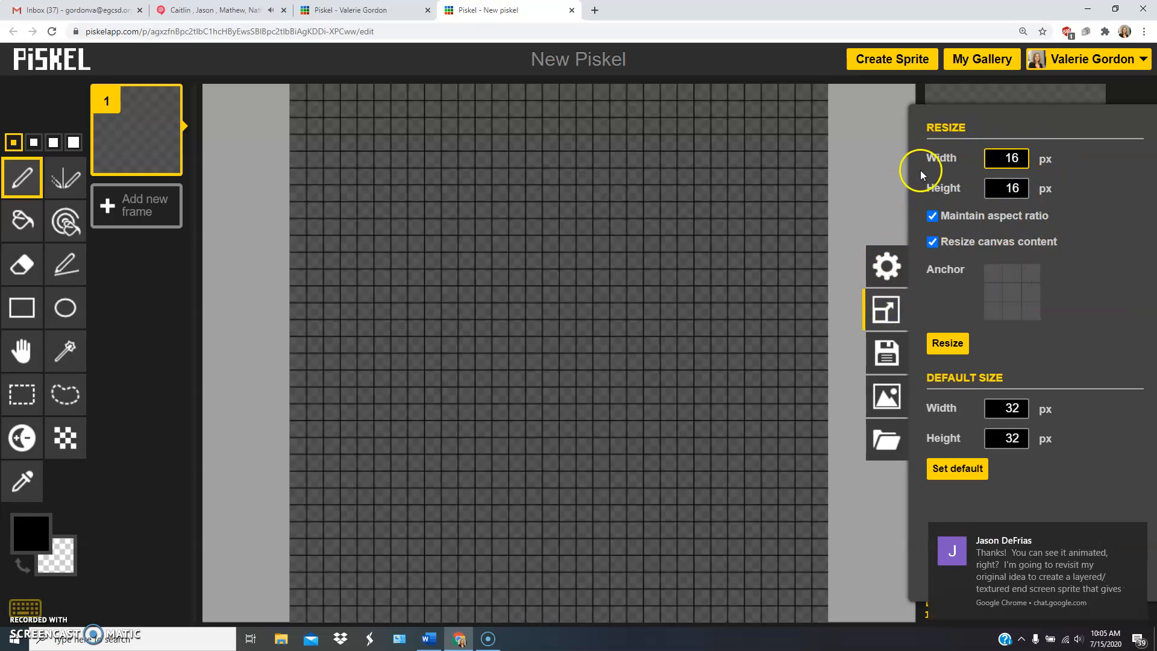
{"action": "left_click", "coordinate": [862, 191]}
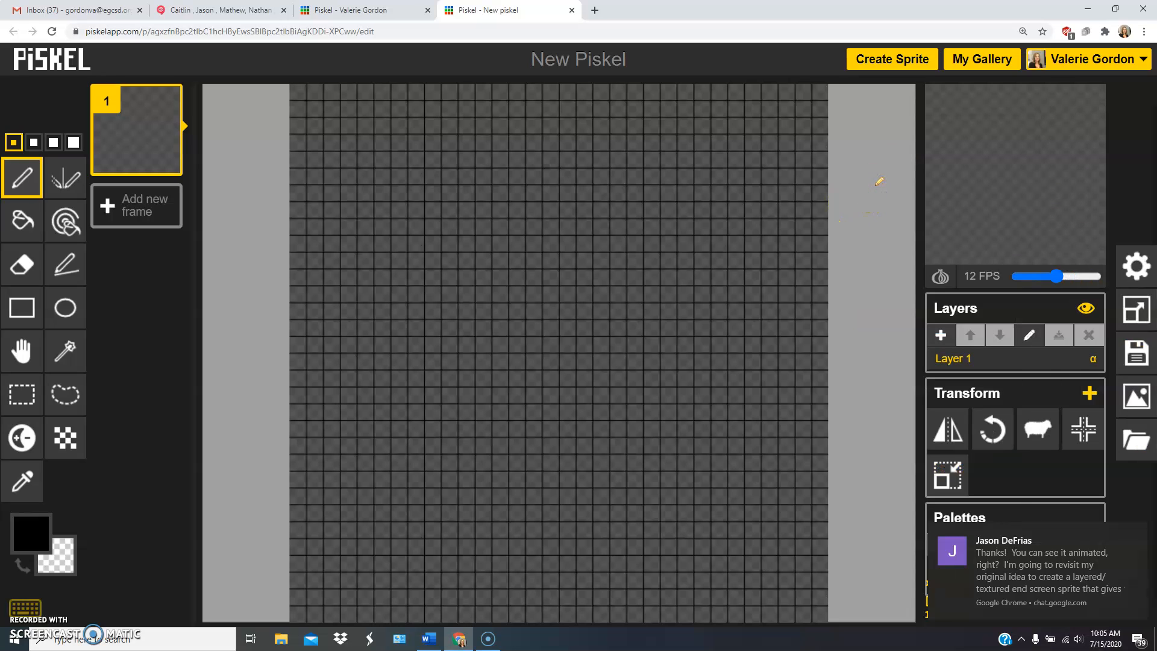
Resize the sprite canvas to 16 × 16 px with the aspect ratio maintained.
{"action": "left_click", "coordinate": [1136, 309]}
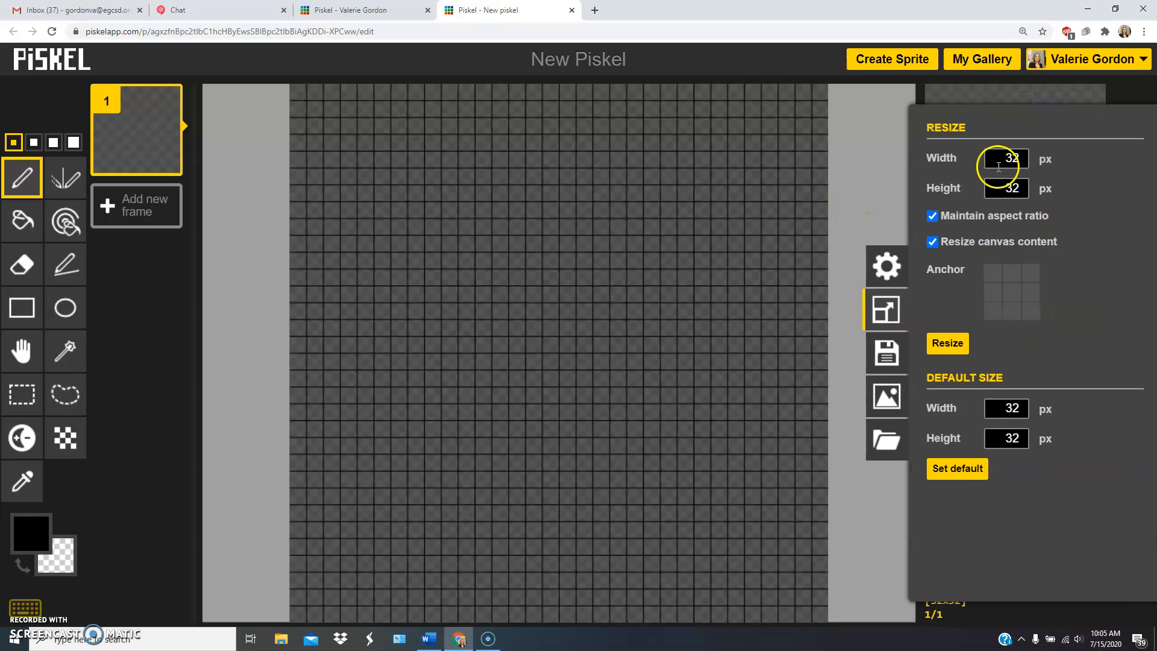
{"action": "left_click", "coordinate": [954, 343]}
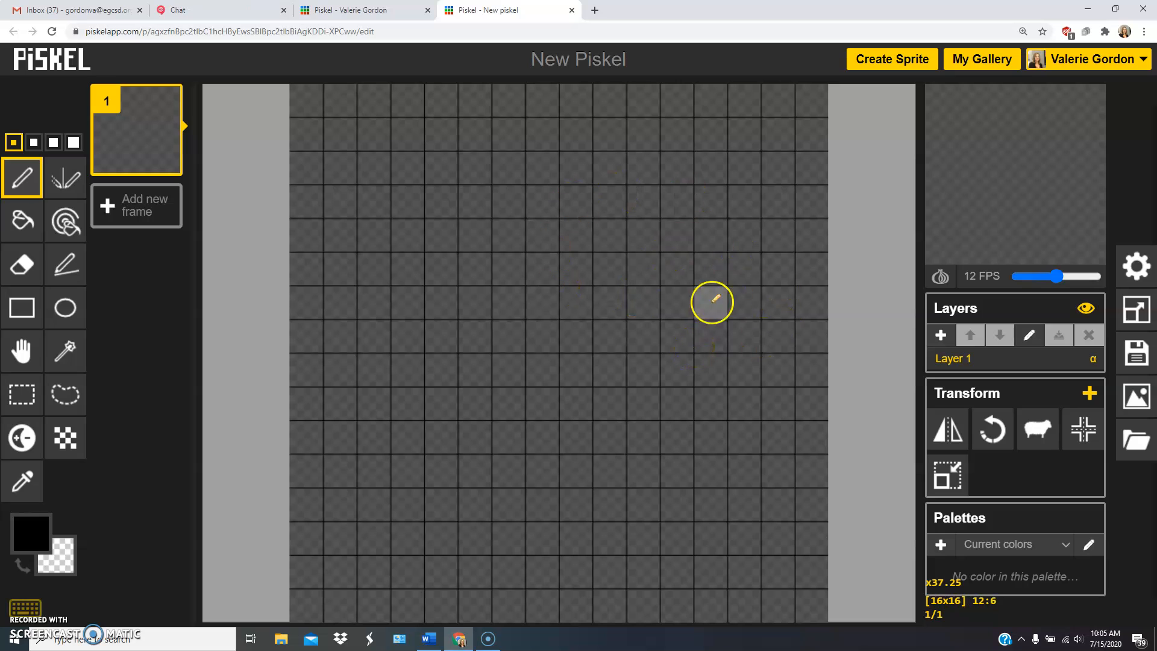
{"action": "left_click", "coordinate": [1052, 103]}
{"action": "left_click", "coordinate": [1052, 103]}
{"action": "left_click", "coordinate": [1052, 104]}
{"action": "left_click", "coordinate": [1052, 104]}
{"action": "left_click", "coordinate": [1052, 104]}
{"action": "left_click", "coordinate": [1052, 104]}
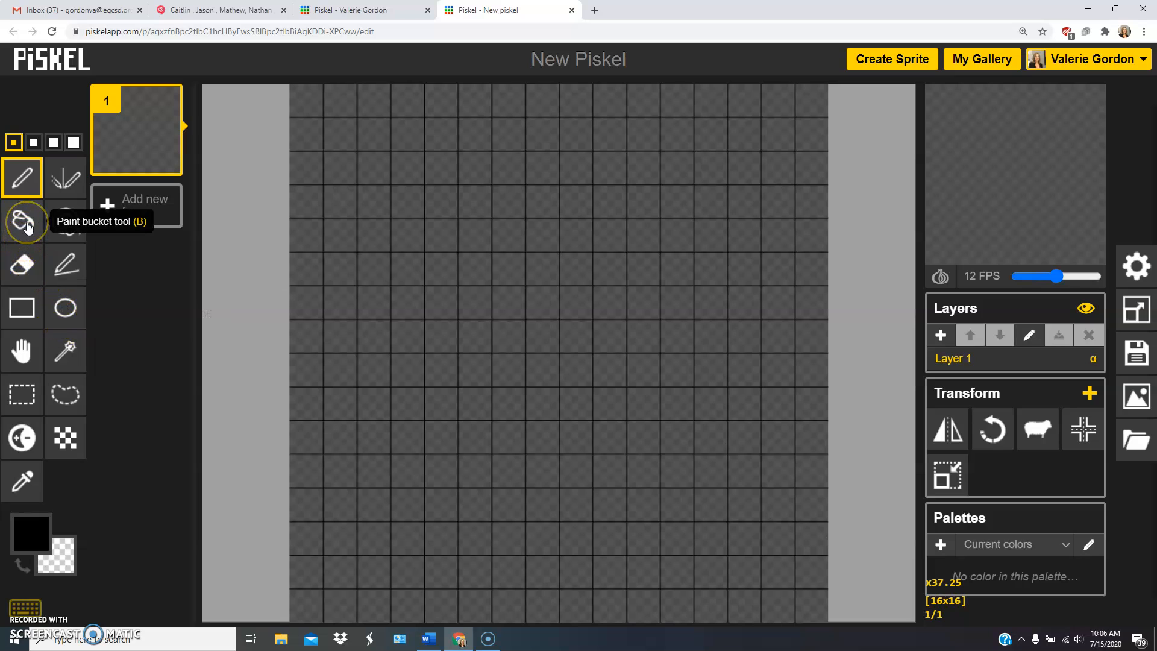
Draw four separate black squares across the upper canvas with the Pen tool, using pen sizes of 1, 2, 3 and 4 pixels.
{"action": "left_click", "coordinate": [10, 181]}
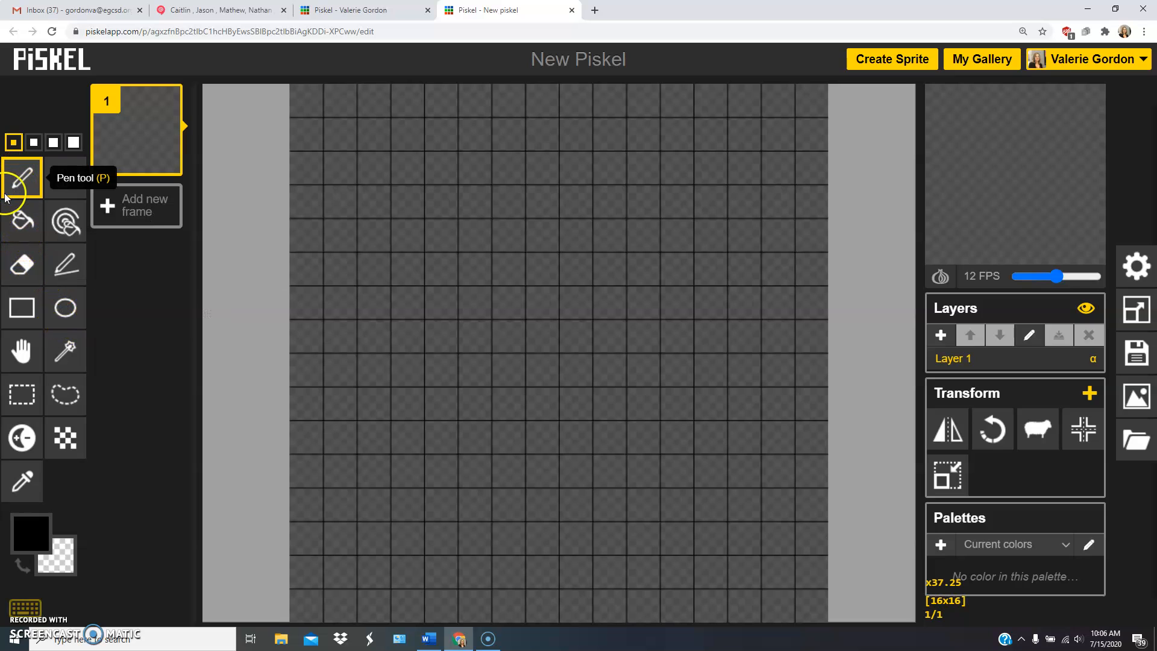
{"action": "left_click", "coordinate": [14, 144]}
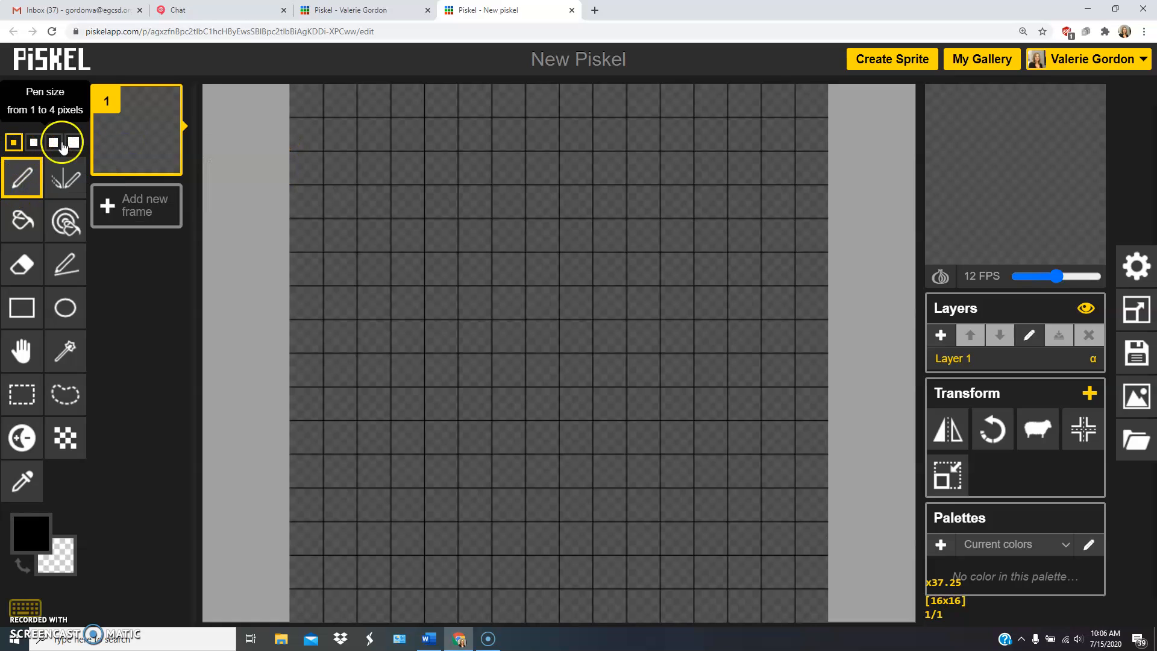
{"action": "left_click", "coordinate": [375, 134]}
{"action": "left_click", "coordinate": [33, 142]}
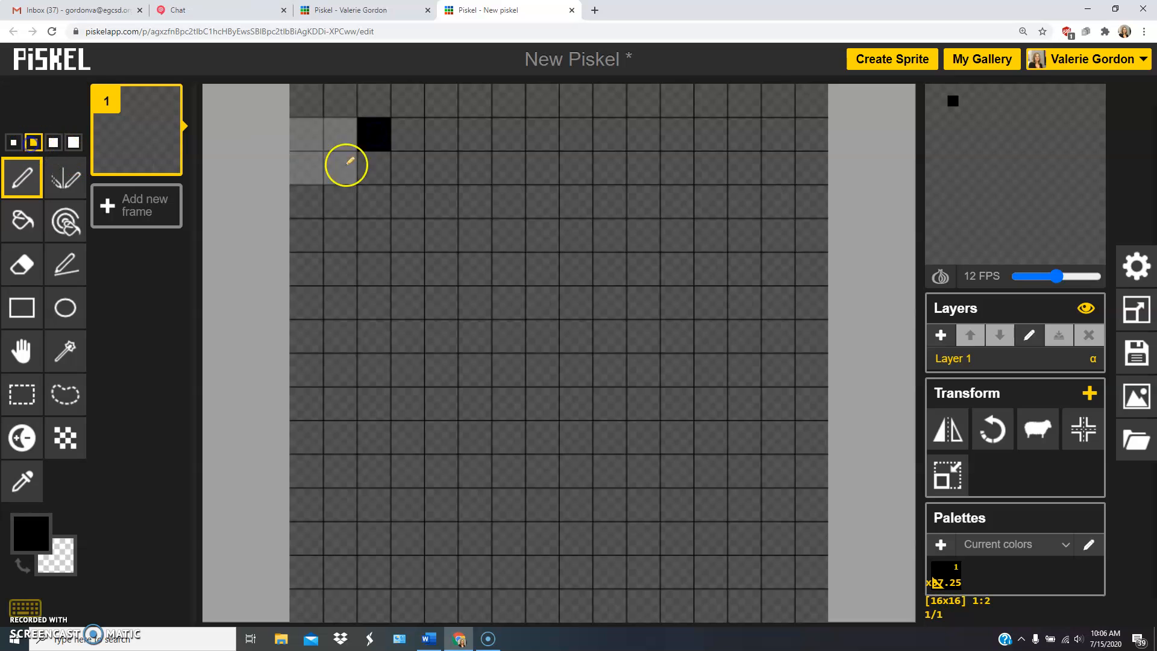
{"action": "left_click", "coordinate": [468, 154]}
{"action": "left_click", "coordinate": [53, 143]}
{"action": "left_click", "coordinate": [570, 173]}
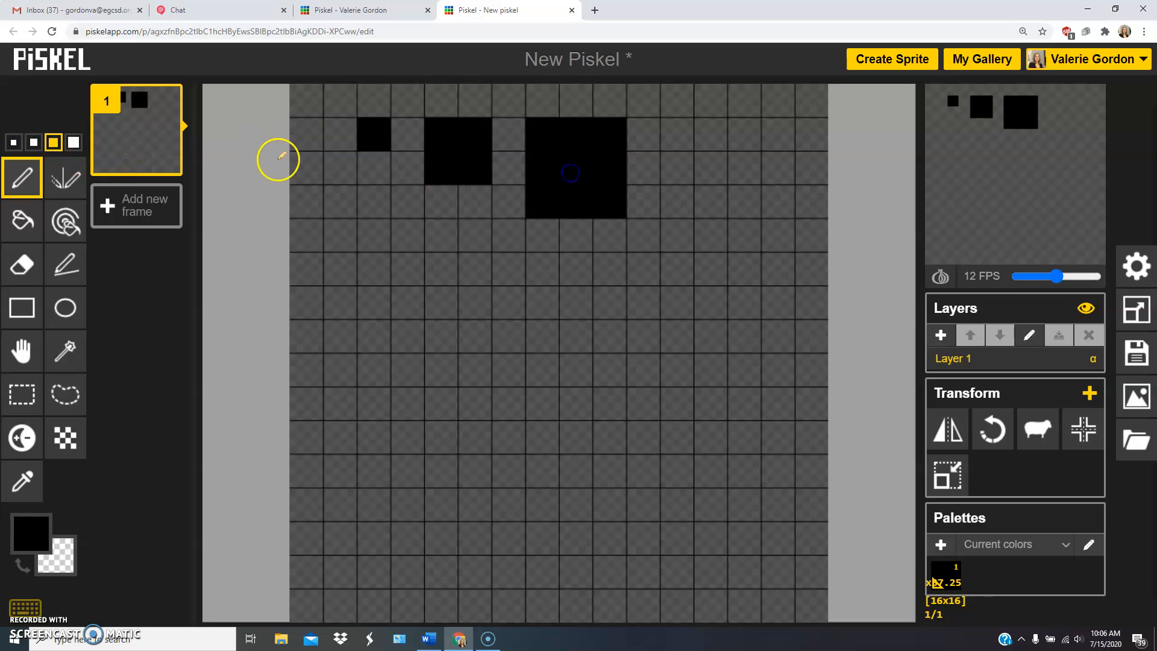
{"action": "left_click", "coordinate": [73, 143]}
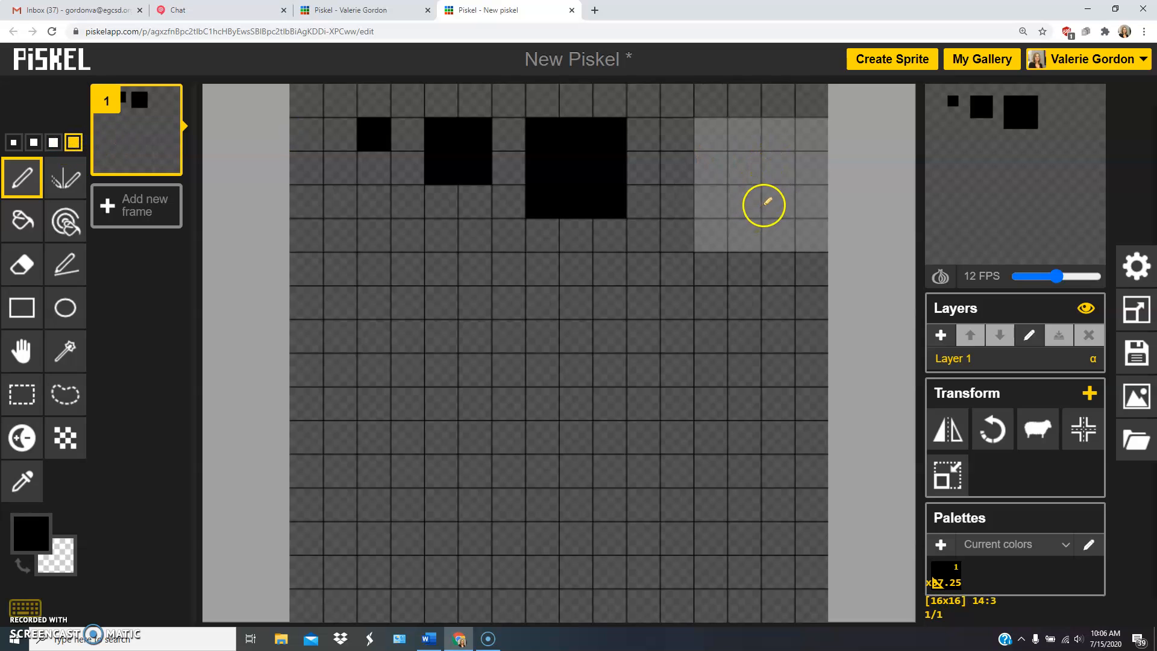
{"action": "left_click", "coordinate": [743, 201]}
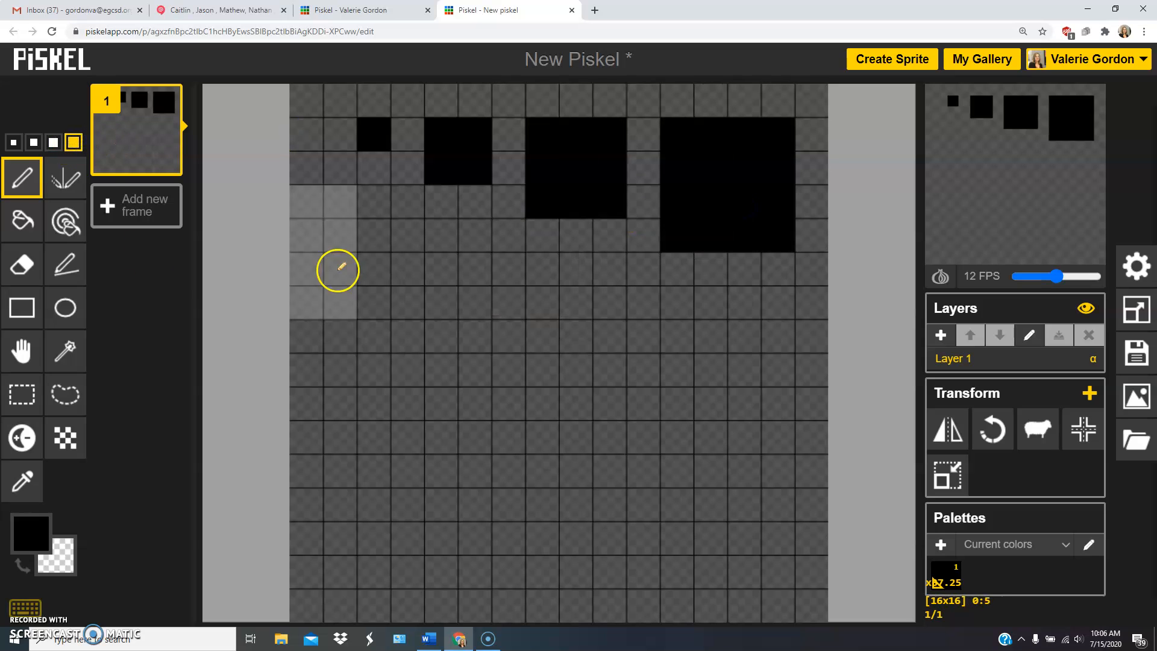
Draw a closed, symmetrical black outline with a narrowed waist below the squares, using the Vertical Mirror pen at 1 pixel.
{"action": "left_click", "coordinate": [13, 142]}
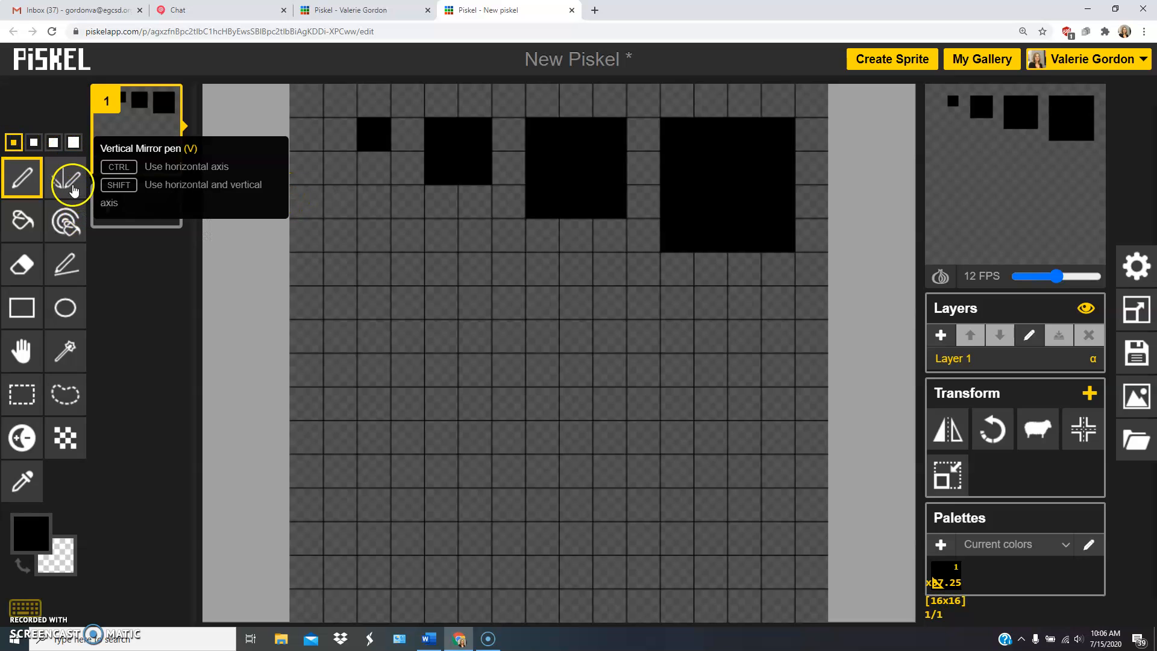
{"action": "left_click", "coordinate": [72, 189]}
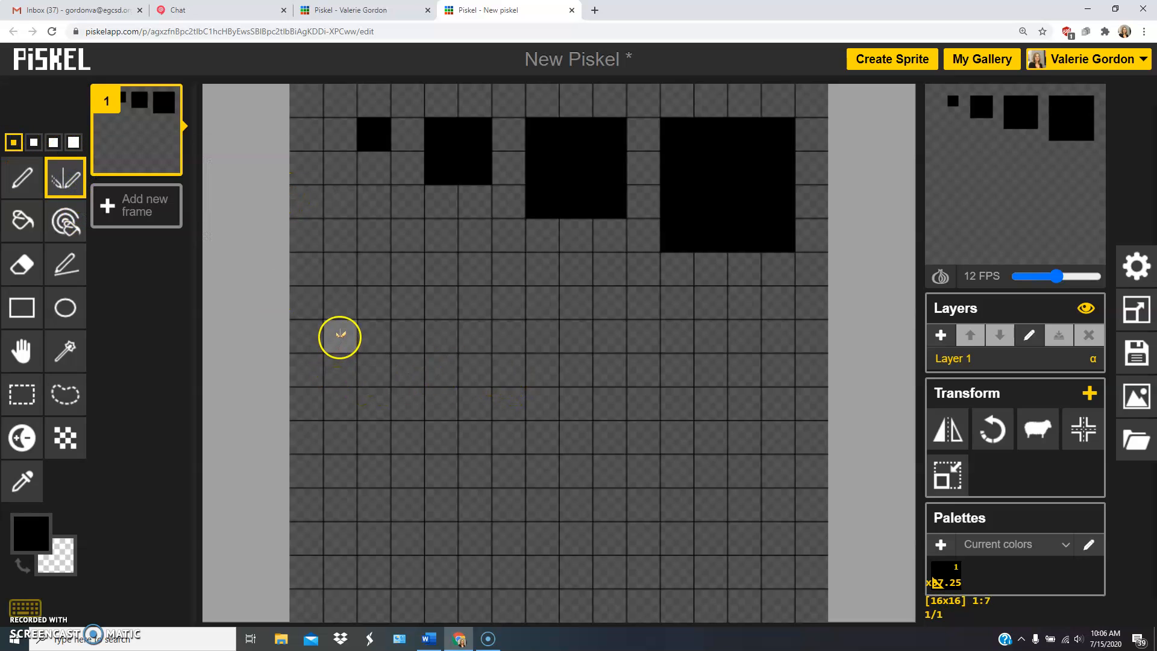
{"action": "mouse_move", "coordinate": [340, 335]}
{"action": "left_mouse_down"}
{"action": "mouse_move", "coordinate": [370, 340]}
{"action": "mouse_move", "coordinate": [434, 442]}
{"action": "mouse_move", "coordinate": [424, 475]}
{"action": "mouse_move", "coordinate": [350, 534]}
{"action": "mouse_move", "coordinate": [354, 558]}
{"action": "mouse_move", "coordinate": [450, 576]}
{"action": "mouse_move", "coordinate": [564, 566]}
{"action": "left_mouse_up"}
{"action": "mouse_move", "coordinate": [370, 318]}
{"action": "left_mouse_down"}
{"action": "mouse_move", "coordinate": [333, 304]}
{"action": "mouse_move", "coordinate": [335, 290]}
{"action": "mouse_move", "coordinate": [447, 269]}
{"action": "mouse_move", "coordinate": [586, 263]}
{"action": "left_mouse_up"}
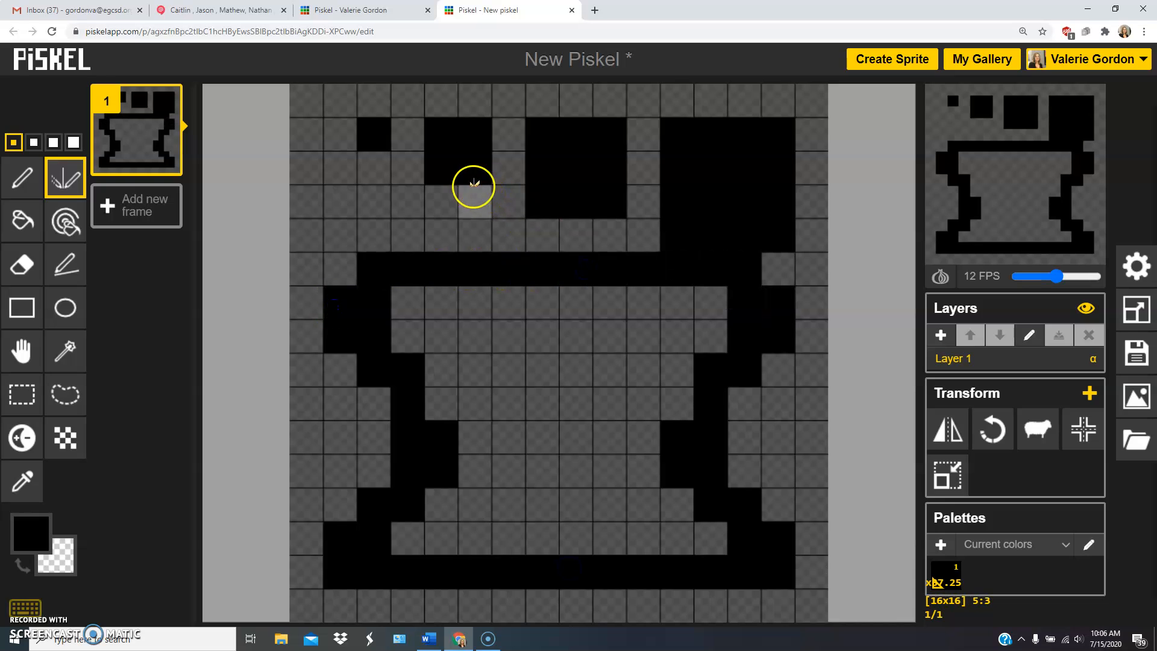
Erase the 1-pixel square and its mirrored pixel with the Vertical Mirror pen in the transparent secondary color.
{"action": "left_click", "coordinate": [24, 178]}
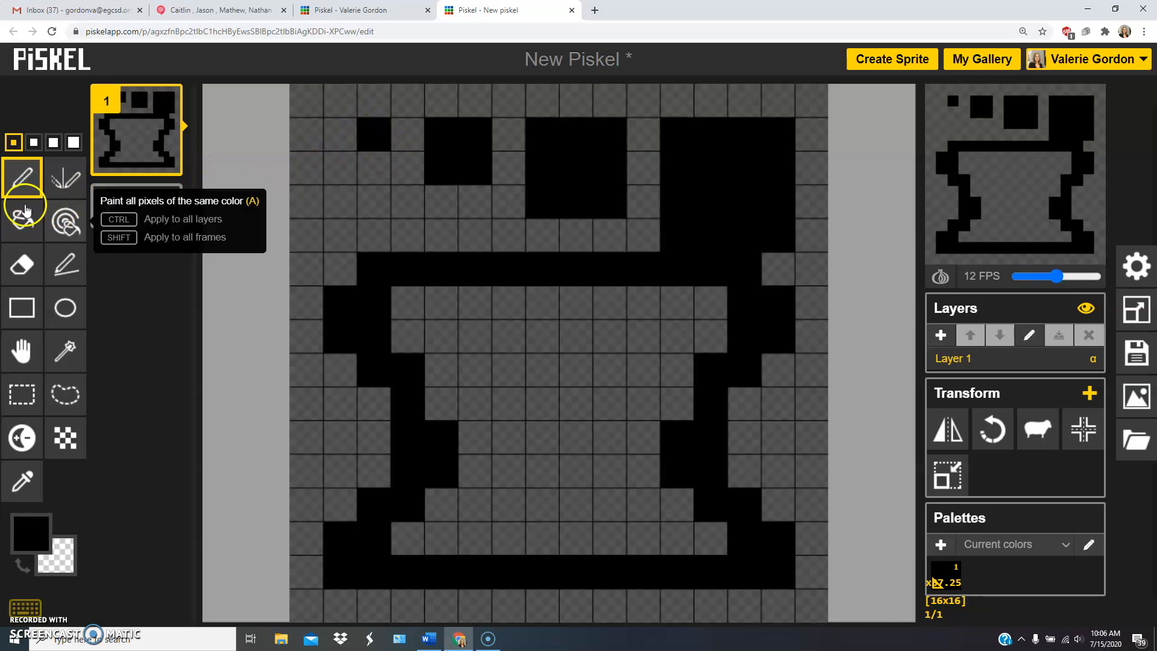
{"action": "left_click", "coordinate": [56, 187]}
{"action": "right_click", "coordinate": [375, 134]}
Erase the remaining black squares above the outline with the regular Pen tool in the transparent secondary color.
{"action": "left_click", "coordinate": [27, 178]}
{"action": "left_click", "coordinate": [59, 176]}
{"action": "left_click", "coordinate": [24, 176]}
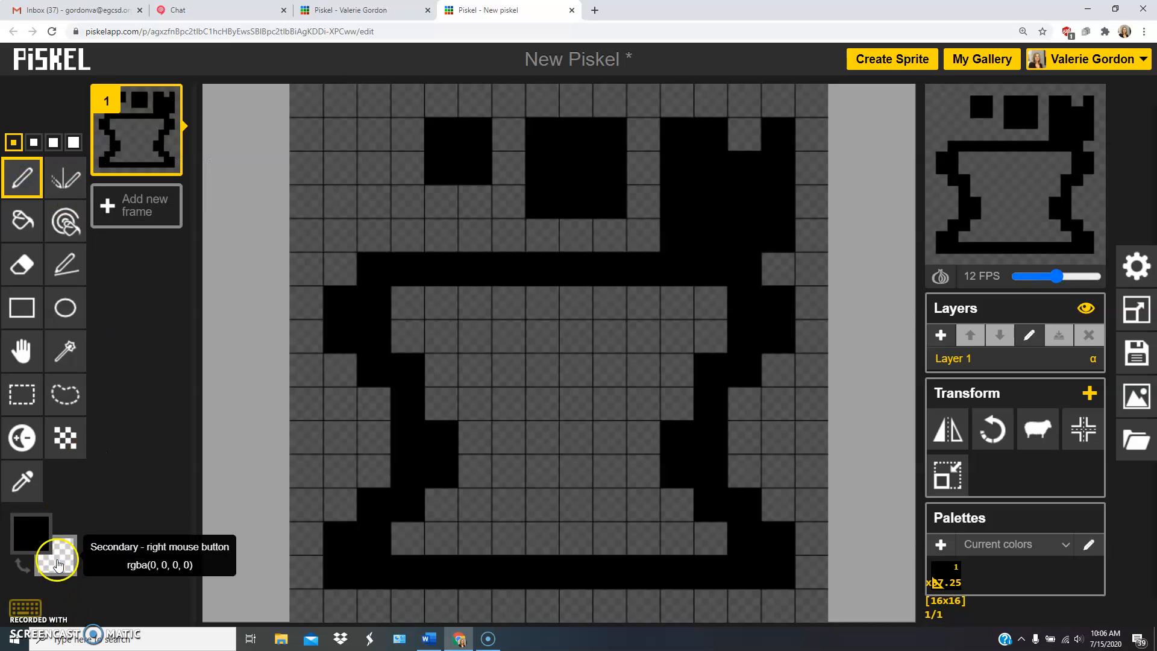
{"action": "right_click", "coordinate": [444, 141]}
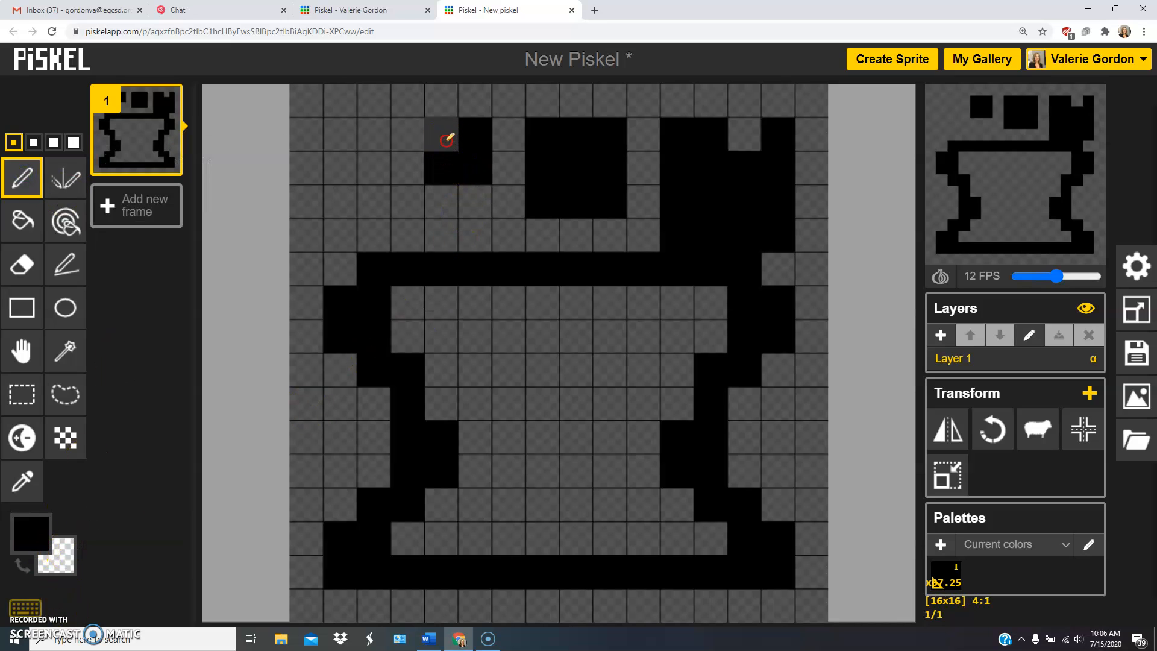
{"action": "right_click", "coordinate": [476, 134]}
{"action": "right_click", "coordinate": [477, 173]}
{"action": "mouse_move", "coordinate": [477, 173]}
{"action": "left_mouse_down"}
{"action": "mouse_move", "coordinate": [543, 130]}
{"action": "mouse_move", "coordinate": [599, 134]}
{"action": "mouse_move", "coordinate": [605, 174]}
{"action": "mouse_move", "coordinate": [559, 202]}
{"action": "mouse_move", "coordinate": [539, 167]}
{"action": "mouse_move", "coordinate": [597, 187]}
{"action": "left_mouse_up"}
{"action": "mouse_move", "coordinate": [659, 215]}
{"action": "left_mouse_down"}
{"action": "mouse_move", "coordinate": [728, 215]}
{"action": "mouse_move", "coordinate": [771, 191]}
{"action": "mouse_move", "coordinate": [776, 136]}
{"action": "mouse_move", "coordinate": [752, 169]}
{"action": "mouse_move", "coordinate": [672, 150]}
{"action": "mouse_move", "coordinate": [719, 139]}
{"action": "mouse_move", "coordinate": [785, 223]}
{"action": "mouse_move", "coordinate": [697, 232]}
{"action": "left_mouse_up"}
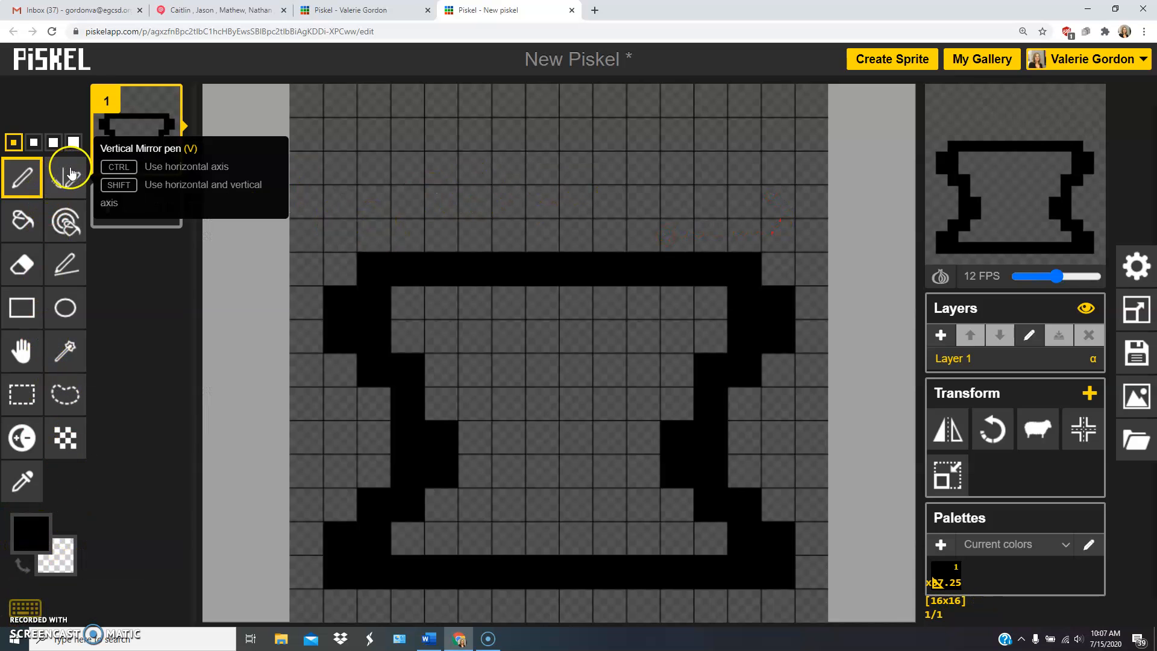
Fill the inside of the black outline with red #a13434 using the Paint bucket tool.
{"action": "left_click", "coordinate": [19, 221]}
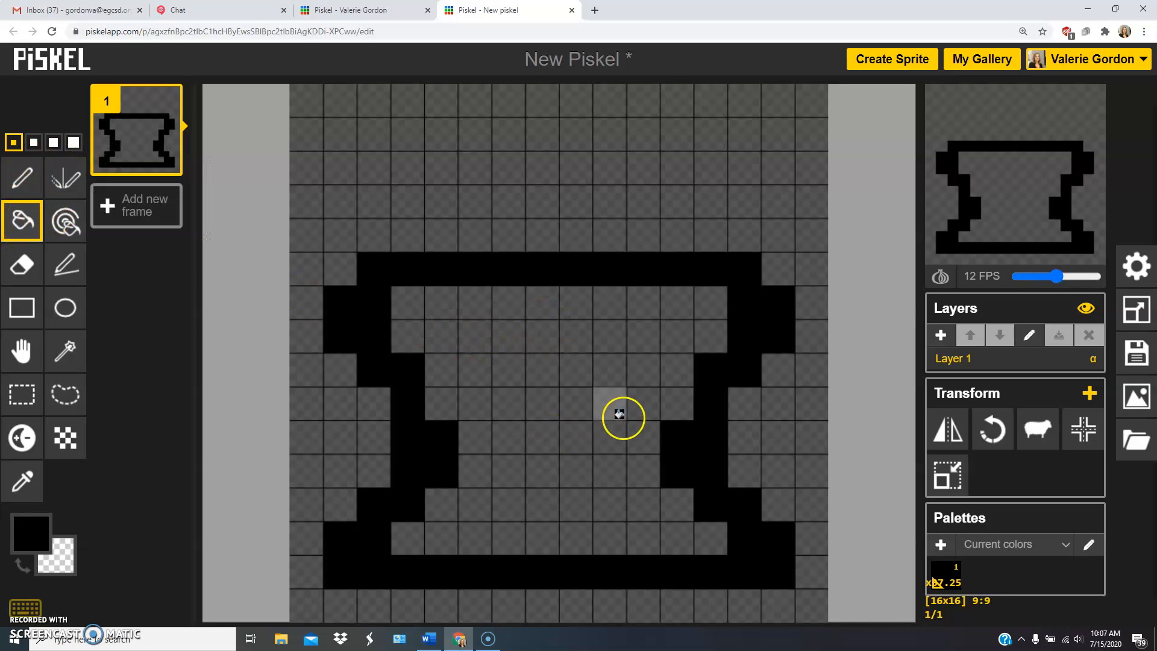
{"action": "left_click", "coordinate": [31, 533]}
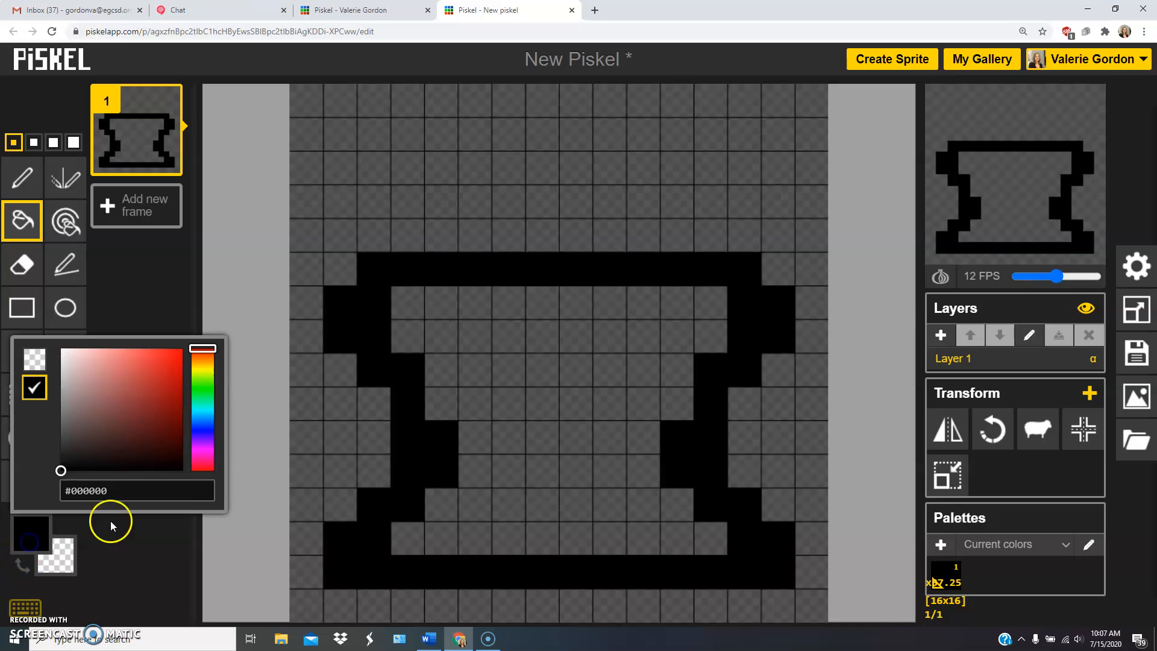
{"action": "left_click", "coordinate": [135, 401]}
{"action": "left_click", "coordinate": [142, 393]}
{"action": "left_click", "coordinate": [541, 336]}
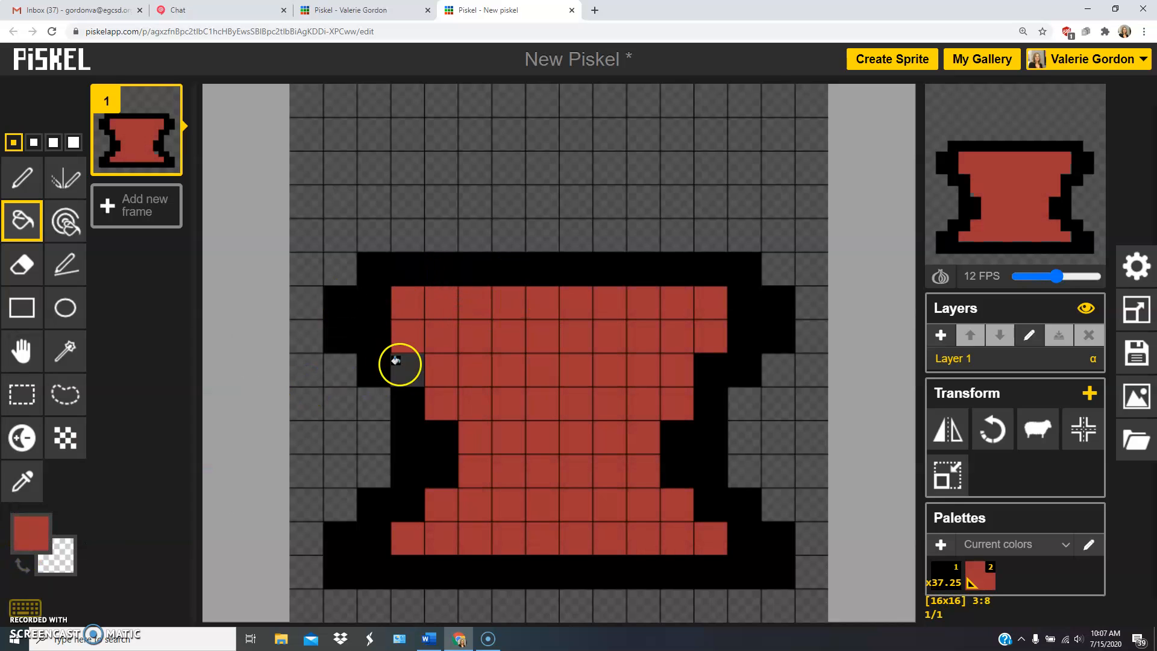
Recolor the black outline green #32c84d with the Paint bucket tool.
{"action": "left_click", "coordinate": [32, 533]}
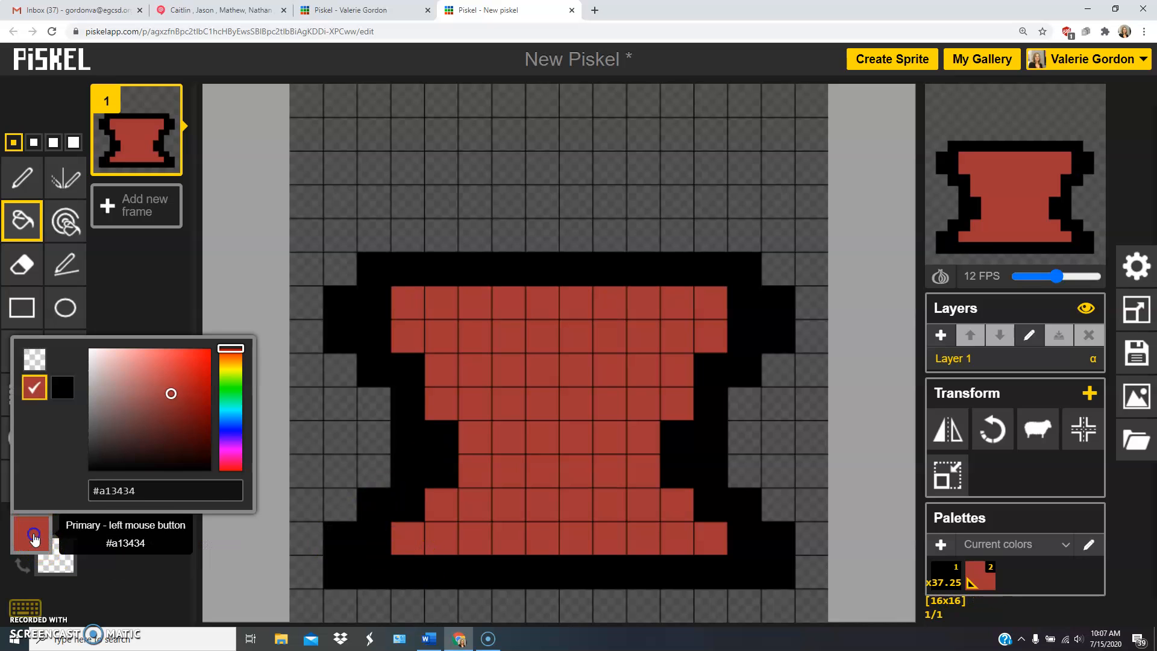
{"action": "mouse_move", "coordinate": [182, 458]}
{"action": "left_mouse_down"}
{"action": "mouse_move", "coordinate": [194, 418]}
{"action": "mouse_move", "coordinate": [147, 364]}
{"action": "mouse_move", "coordinate": [207, 388]}
{"action": "left_mouse_up"}
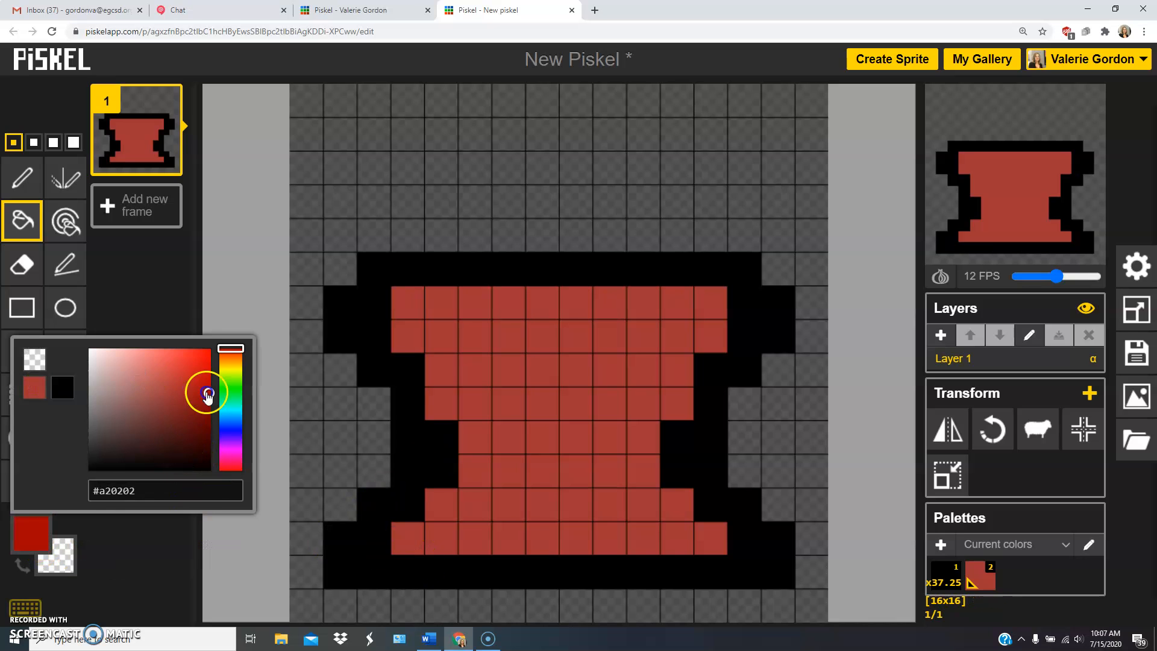
{"action": "left_click", "coordinate": [237, 392]}
{"action": "left_click", "coordinate": [181, 374]}
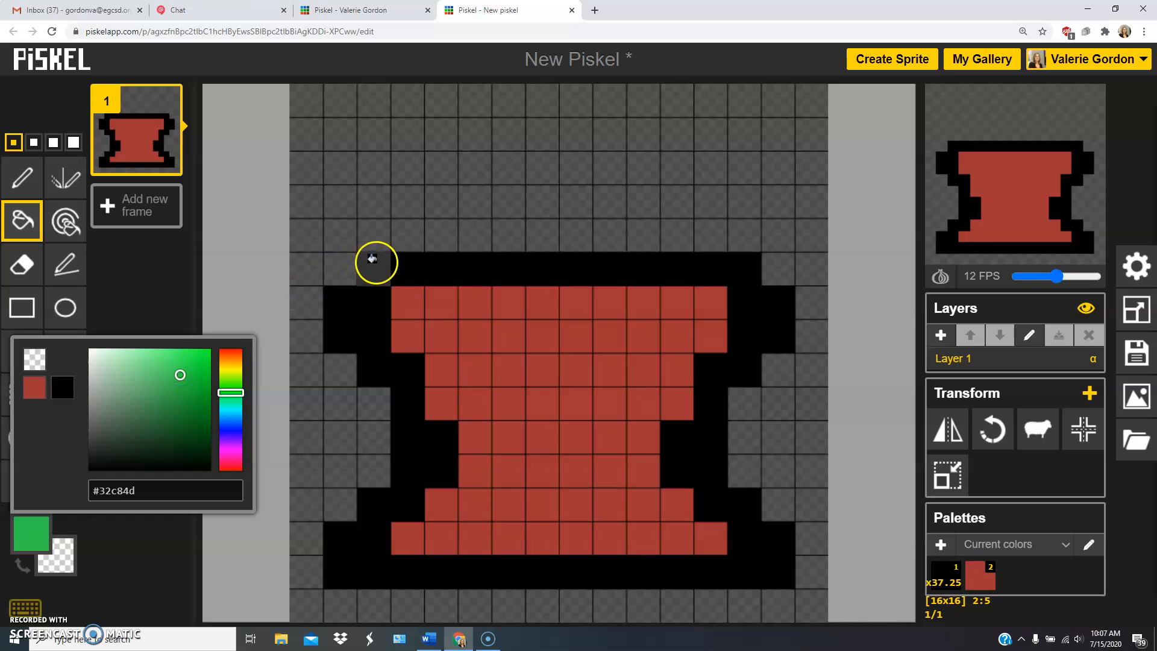
{"action": "left_click", "coordinate": [373, 260]}
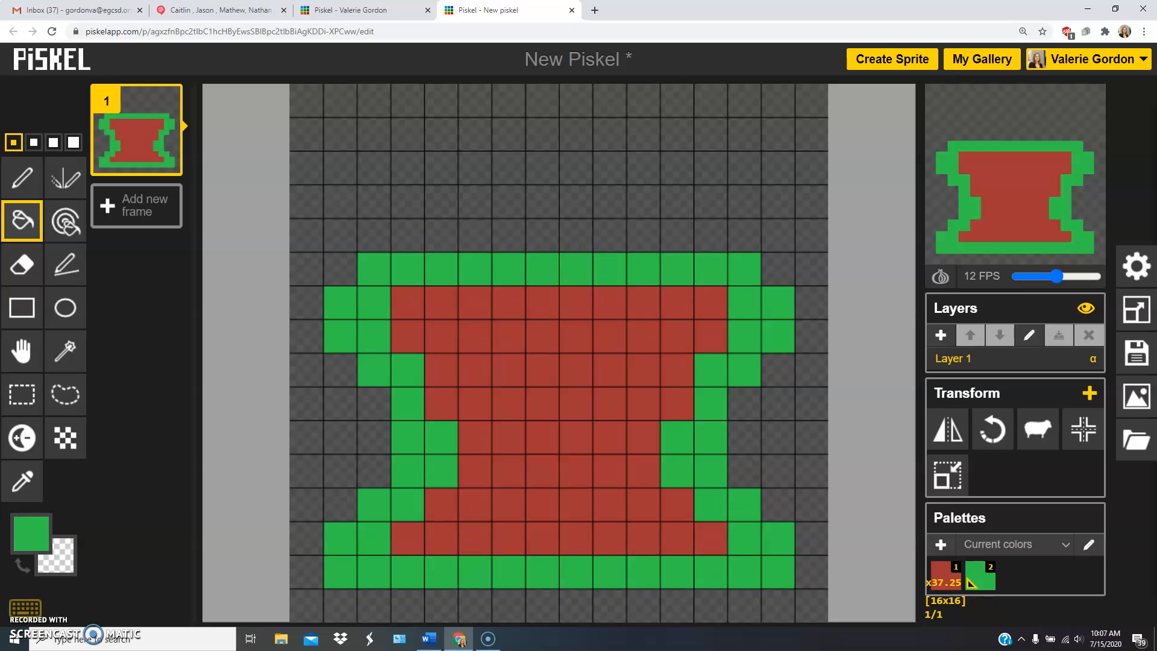
Fill the red interior of the outline with dark green #16311b using the Paint bucket tool.
{"action": "left_click", "coordinate": [34, 545]}
{"action": "left_click", "coordinate": [154, 450]}
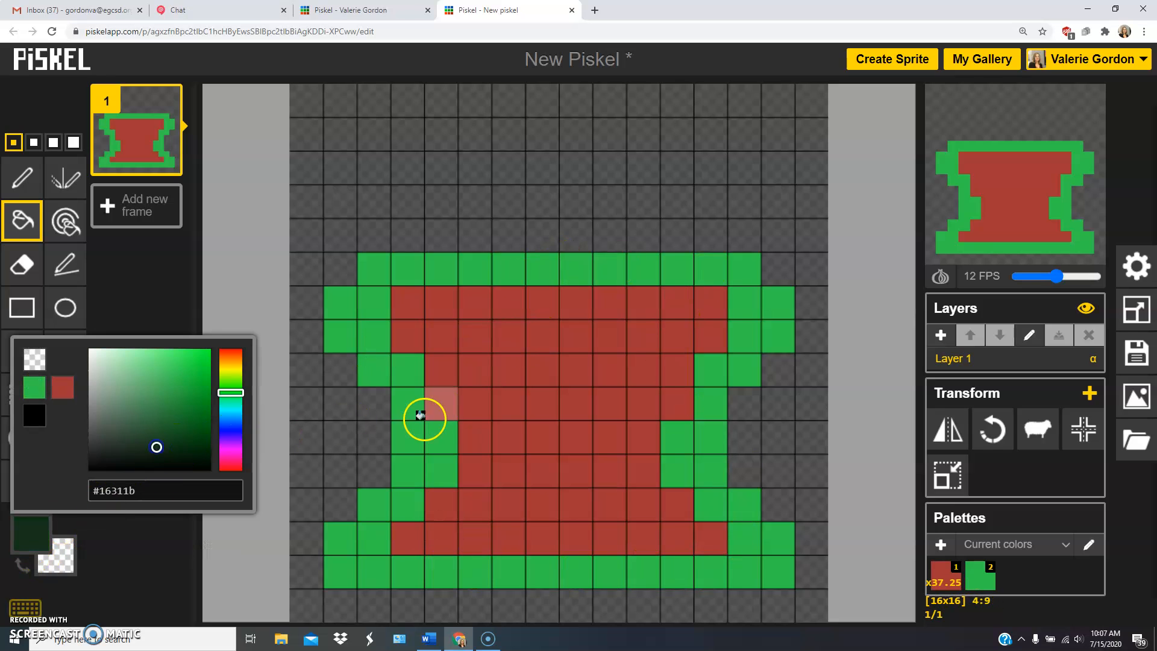
{"action": "left_click", "coordinate": [533, 383]}
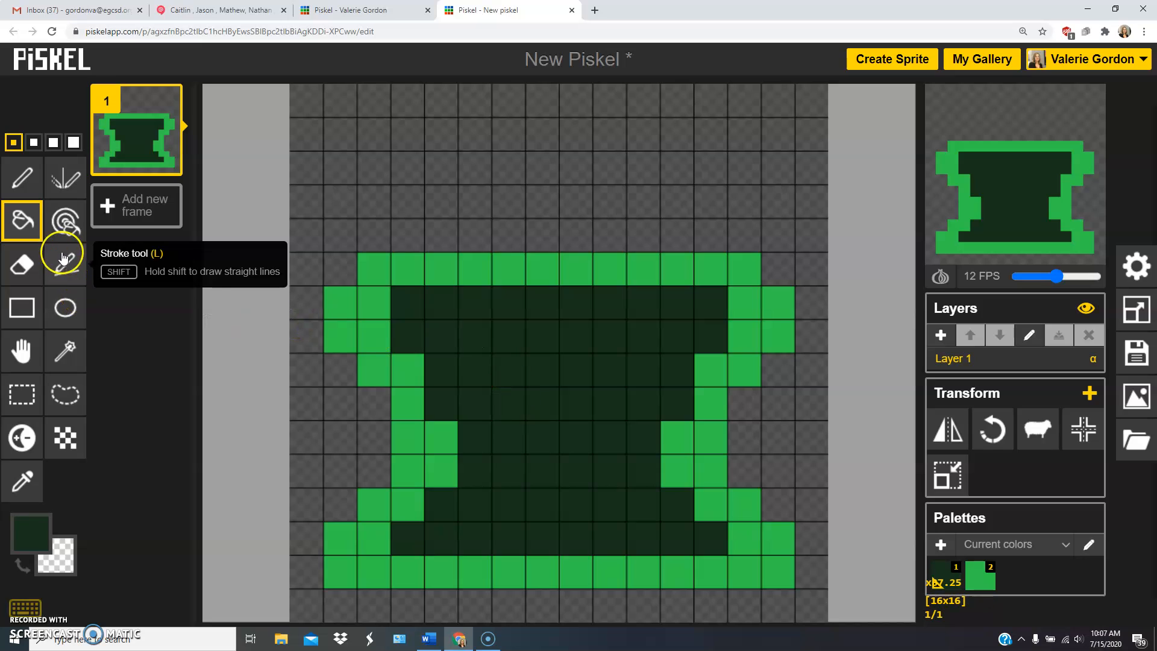
Clear the dark green interior with the Paint bucket in the transparent secondary color and refill it with the dark green primary color, twice.
{"action": "left_click", "coordinate": [24, 264]}
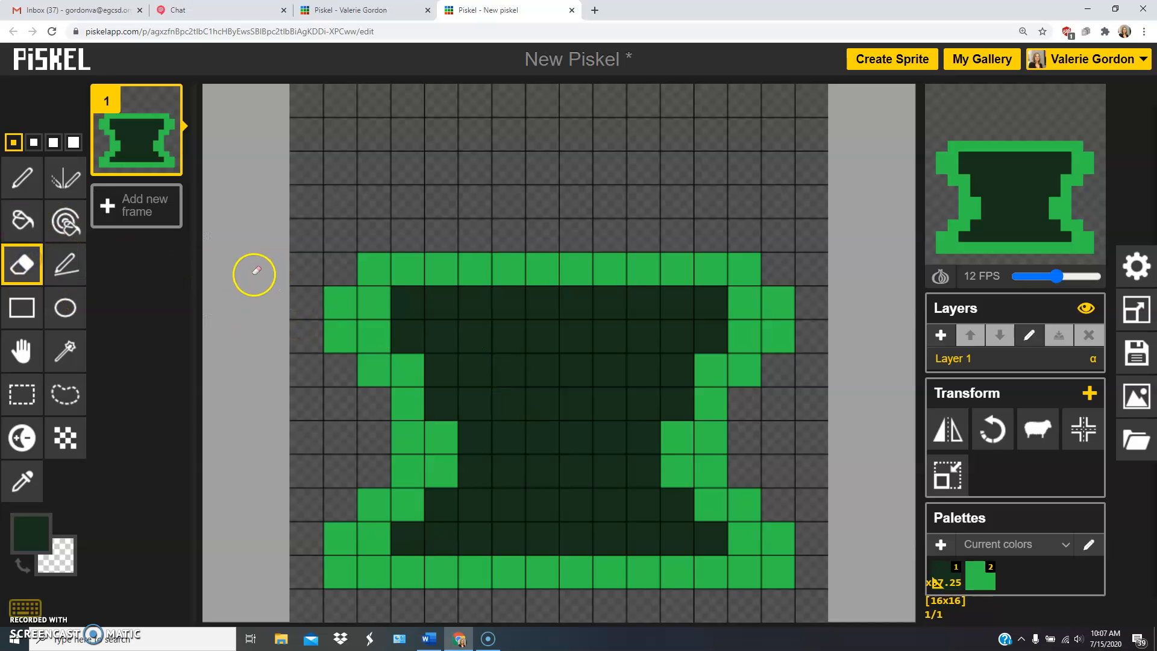
{"action": "left_click", "coordinate": [22, 222]}
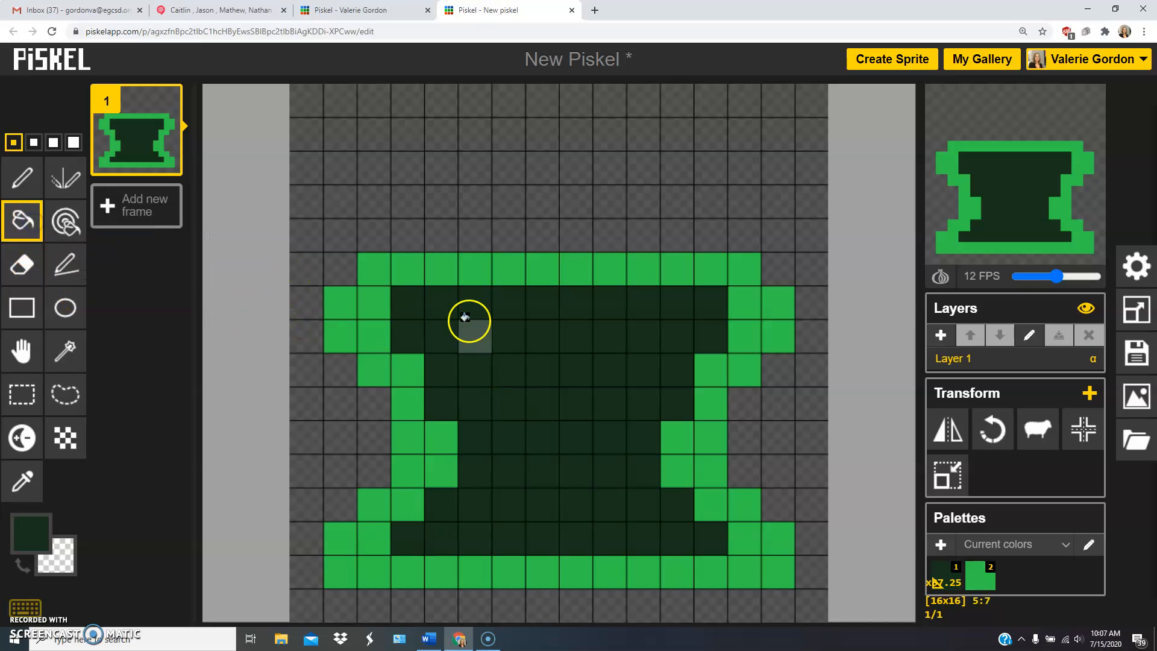
{"action": "right_click", "coordinate": [538, 332]}
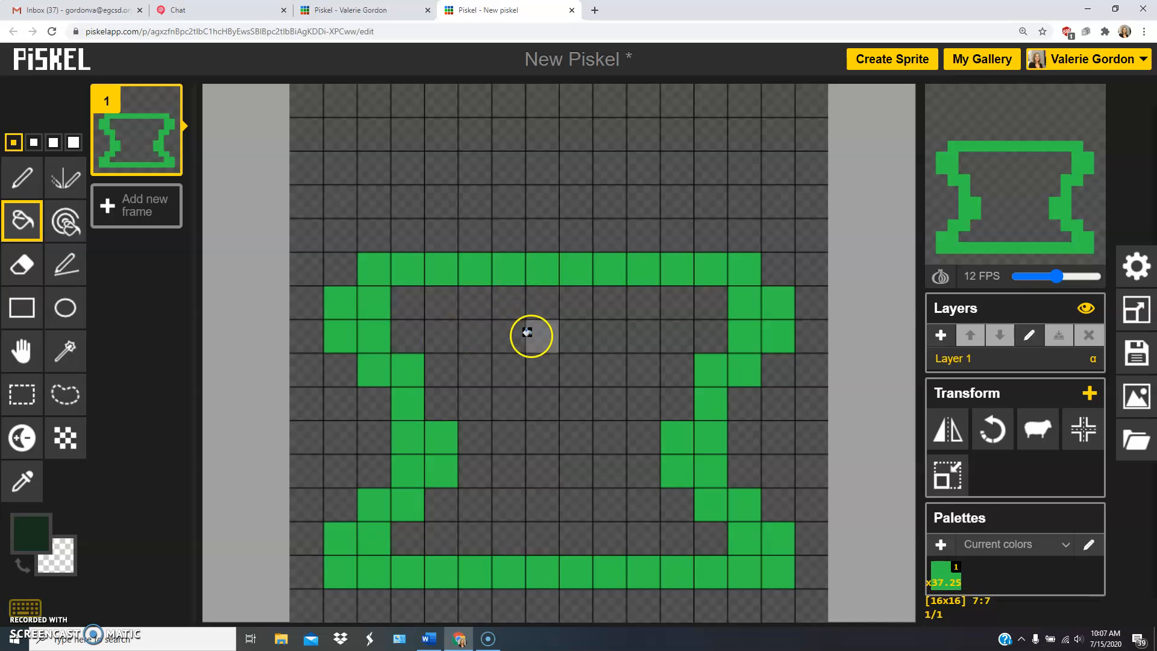
{"action": "left_click", "coordinate": [527, 331]}
{"action": "right_click", "coordinate": [527, 331]}
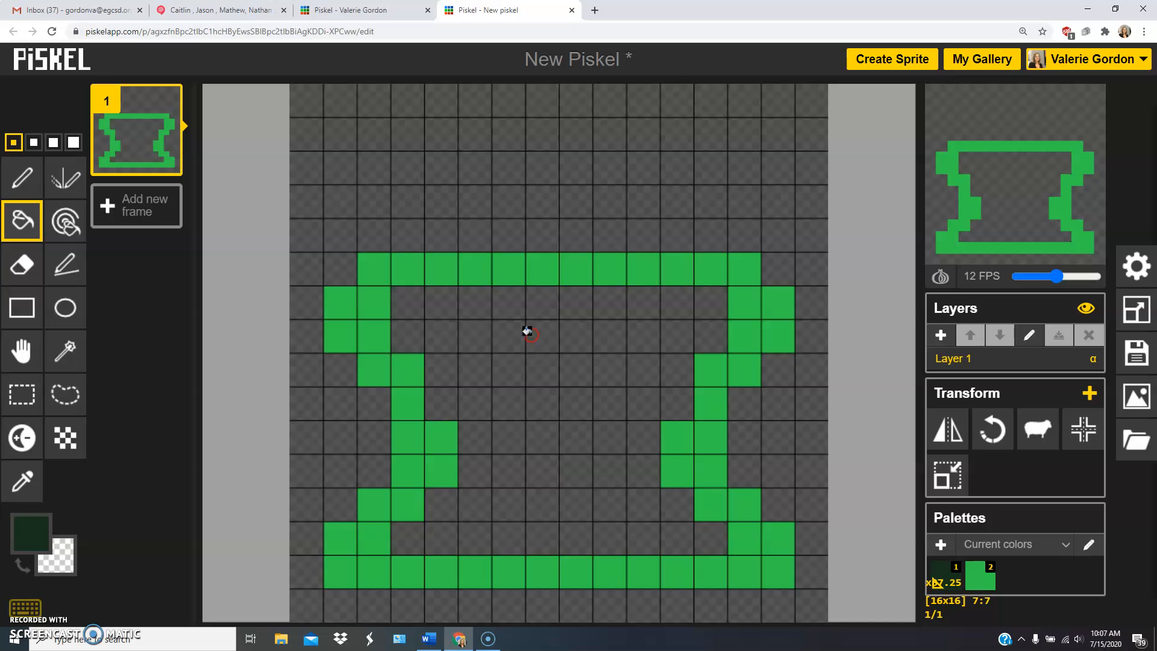
{"action": "left_click", "coordinate": [533, 330]}
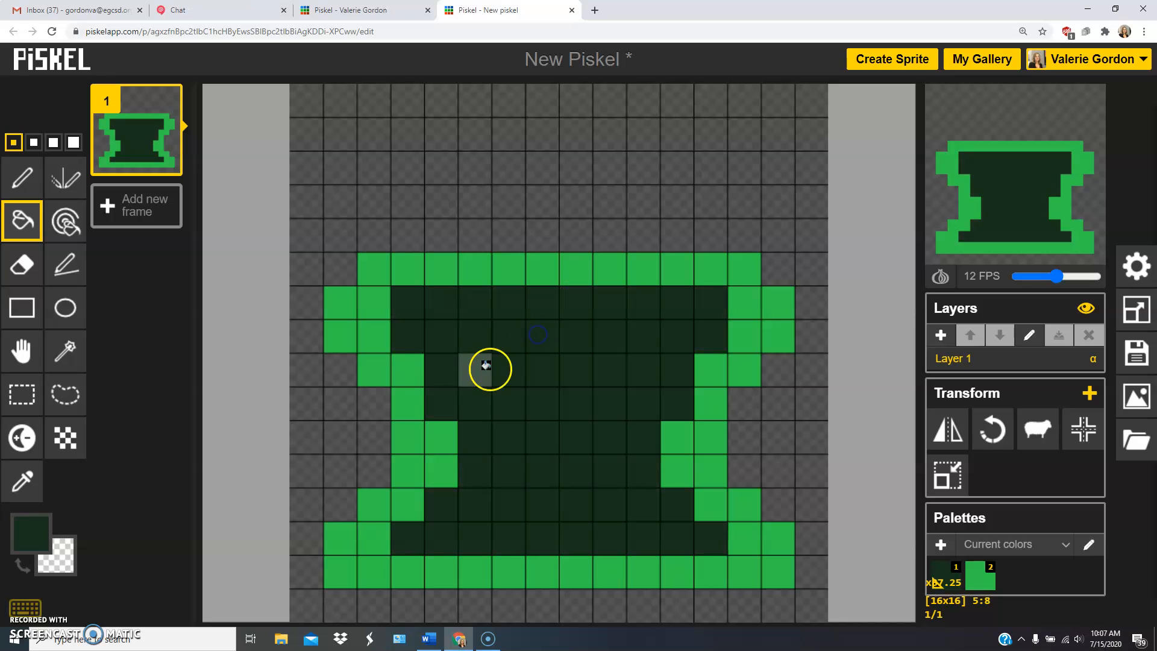
Draw a dark green horizontal line across the second row and a vertical line down the last column with the Stroke tool.
{"action": "left_click", "coordinate": [18, 271]}
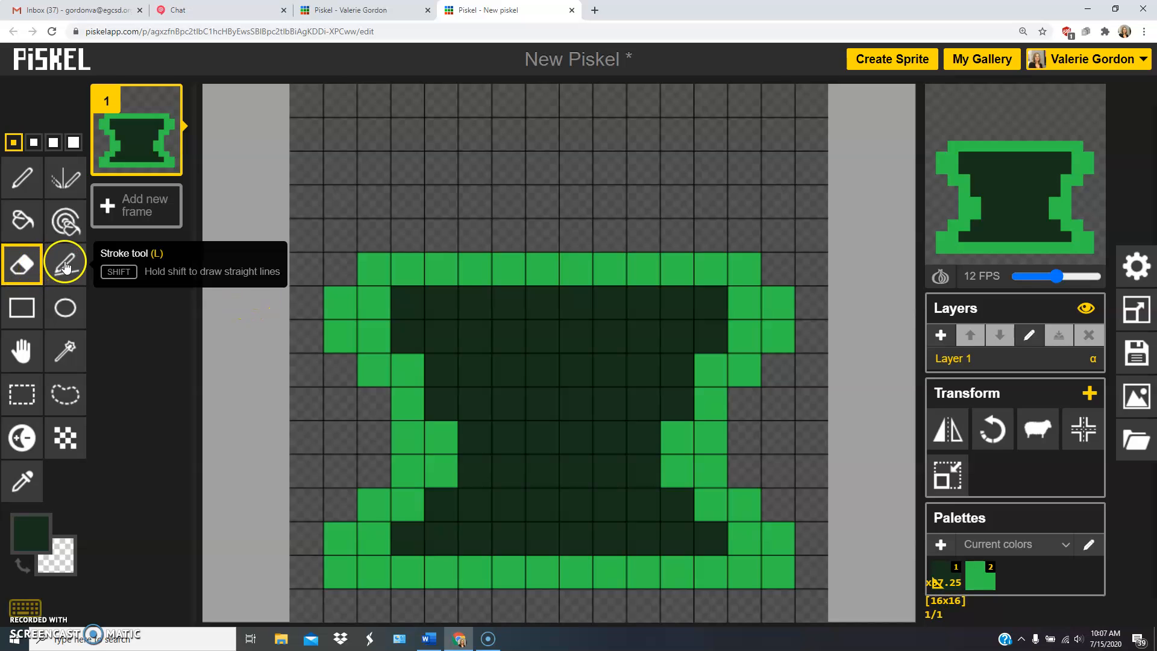
{"action": "left_click", "coordinate": [60, 271]}
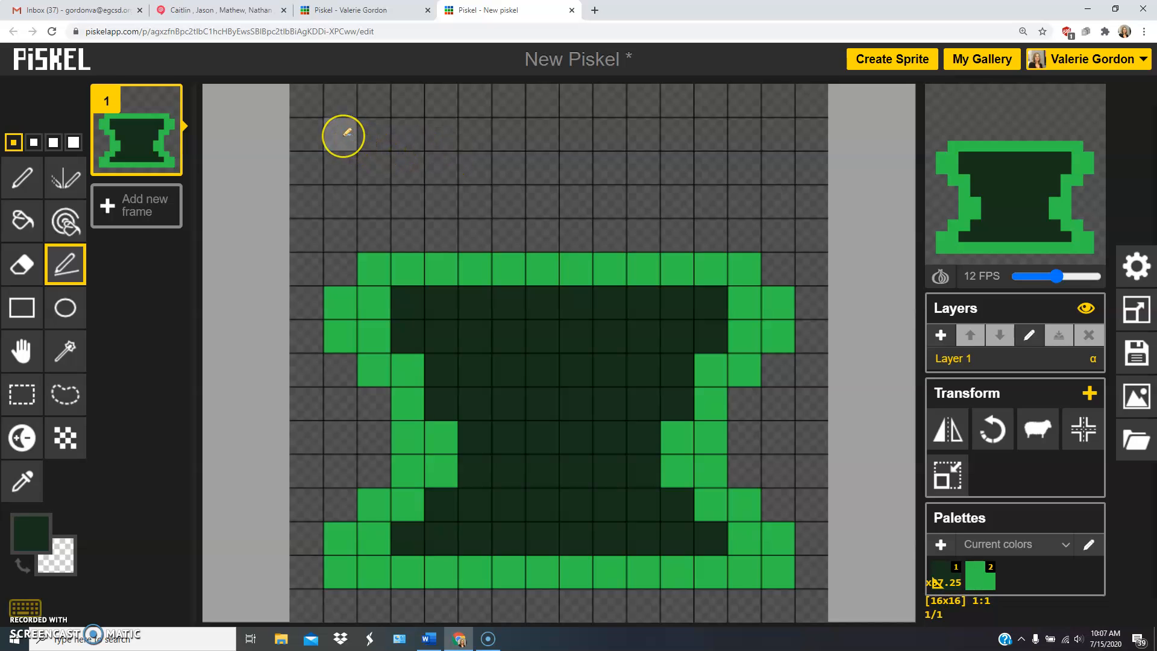
{"action": "mouse_move", "coordinate": [345, 134]}
{"action": "left_mouse_down"}
{"action": "mouse_move", "coordinate": [449, 126]}
{"action": "mouse_move", "coordinate": [777, 129]}
{"action": "left_mouse_up"}
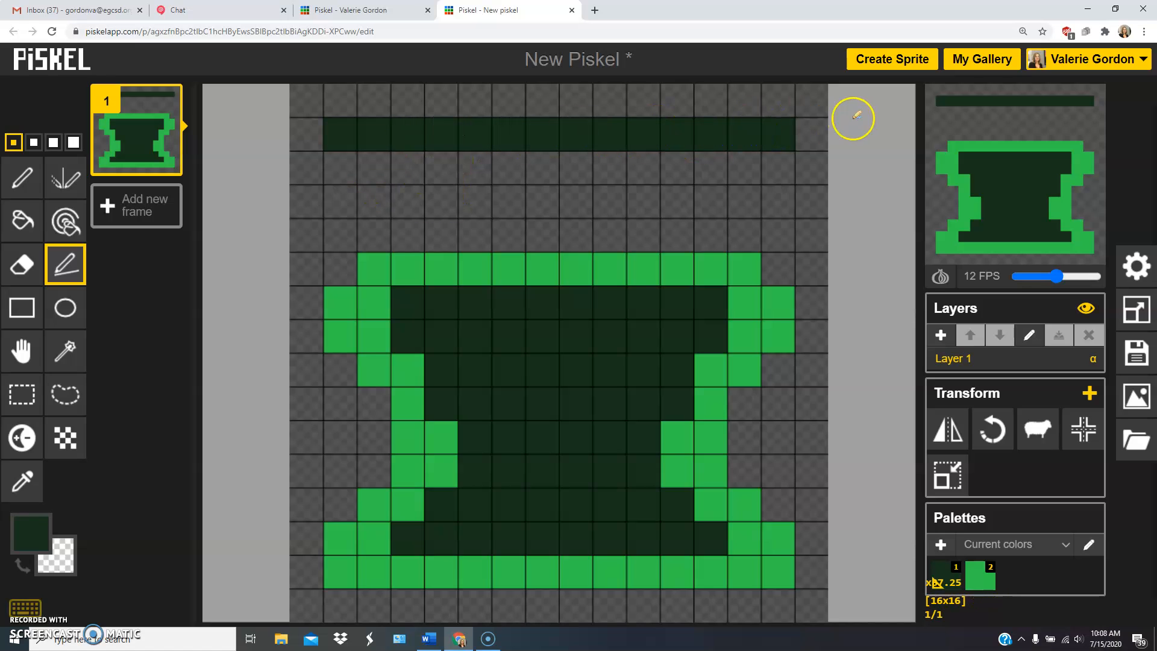
{"action": "left_click_drag", "start_coordinate": [815, 133], "coordinate": [812, 301]}
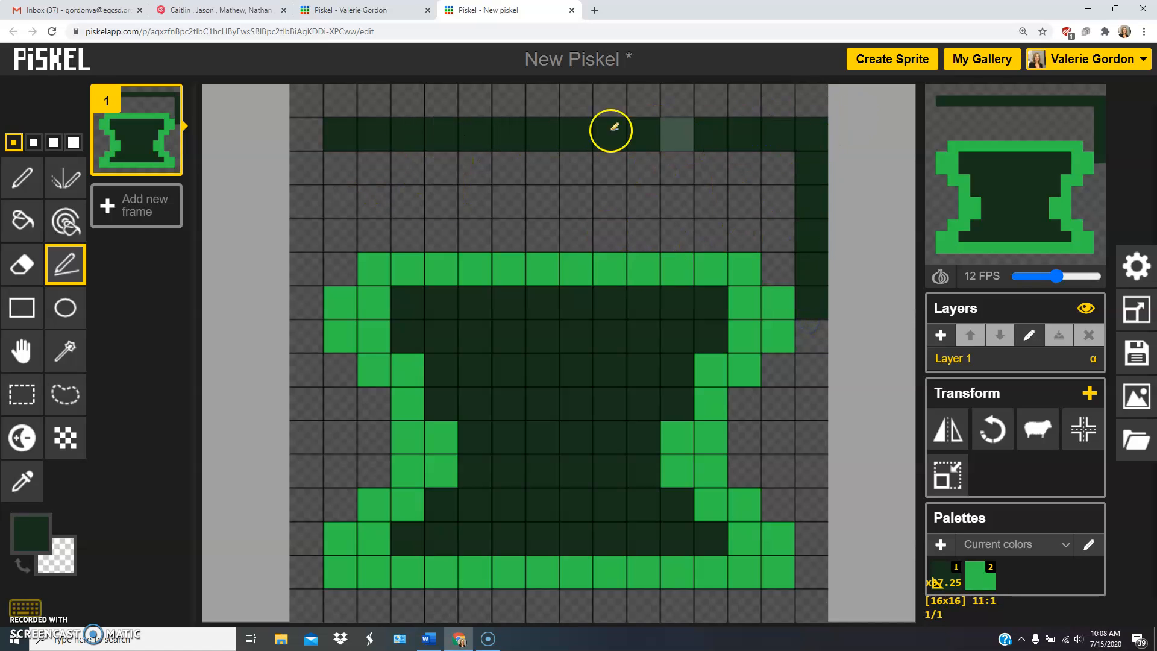
Try diagonal lines across the shape with the Stroke tool, one in dark green and one in very pale green, undoing each line.
{"action": "left_click_drag", "start_coordinate": [335, 201], "coordinate": [772, 452]}
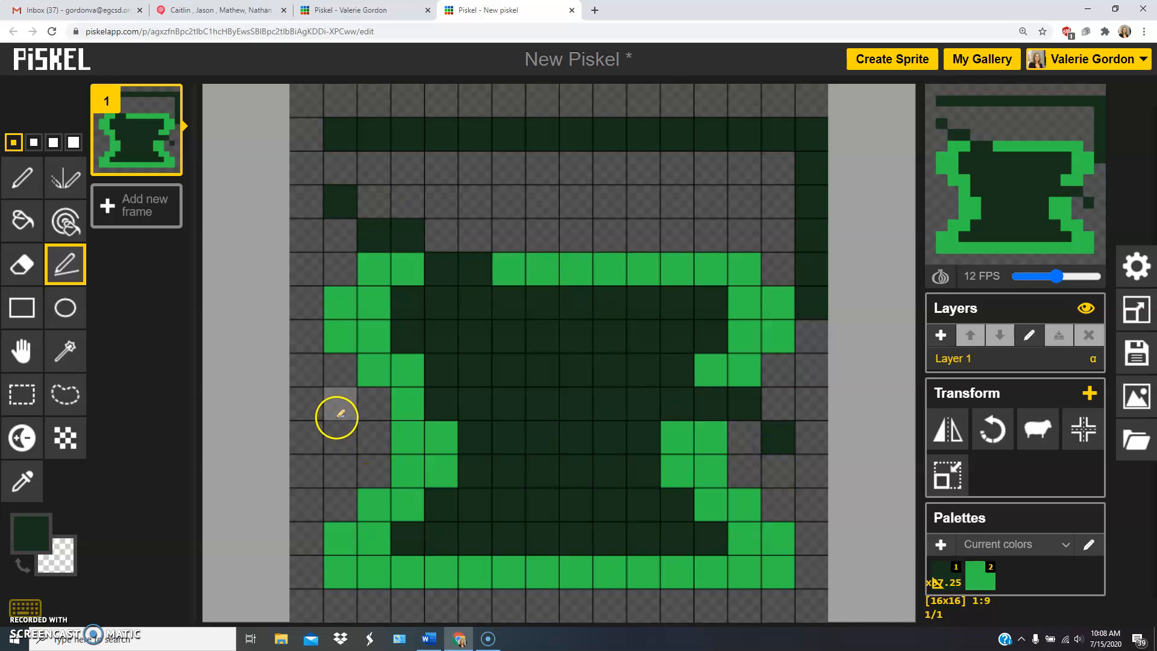
{"action": "key", "text": "ctrl+z"}
{"action": "left_click", "coordinate": [31, 533]}
{"action": "left_click_drag", "start_coordinate": [116, 379], "coordinate": [101, 356]}
{"action": "mouse_move", "coordinate": [369, 268]}
{"action": "left_mouse_down"}
{"action": "mouse_move", "coordinate": [498, 338]}
{"action": "mouse_move", "coordinate": [769, 573]}
{"action": "mouse_move", "coordinate": [746, 566]}
{"action": "left_mouse_up"}
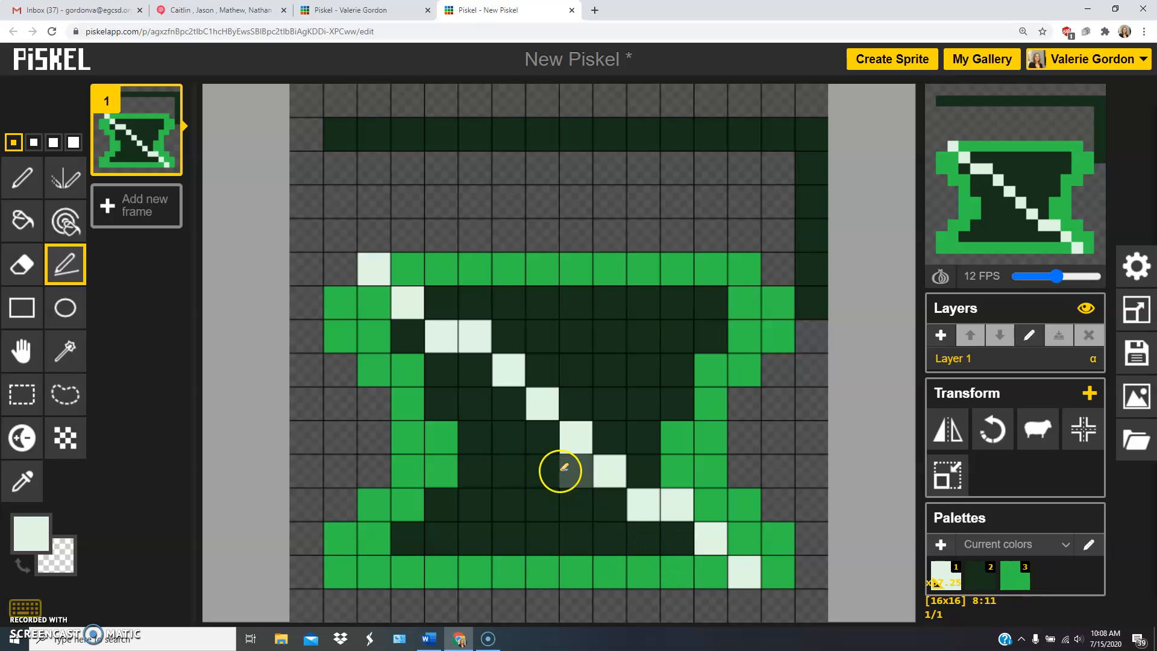
{"action": "key", "text": "ctrl+z"}
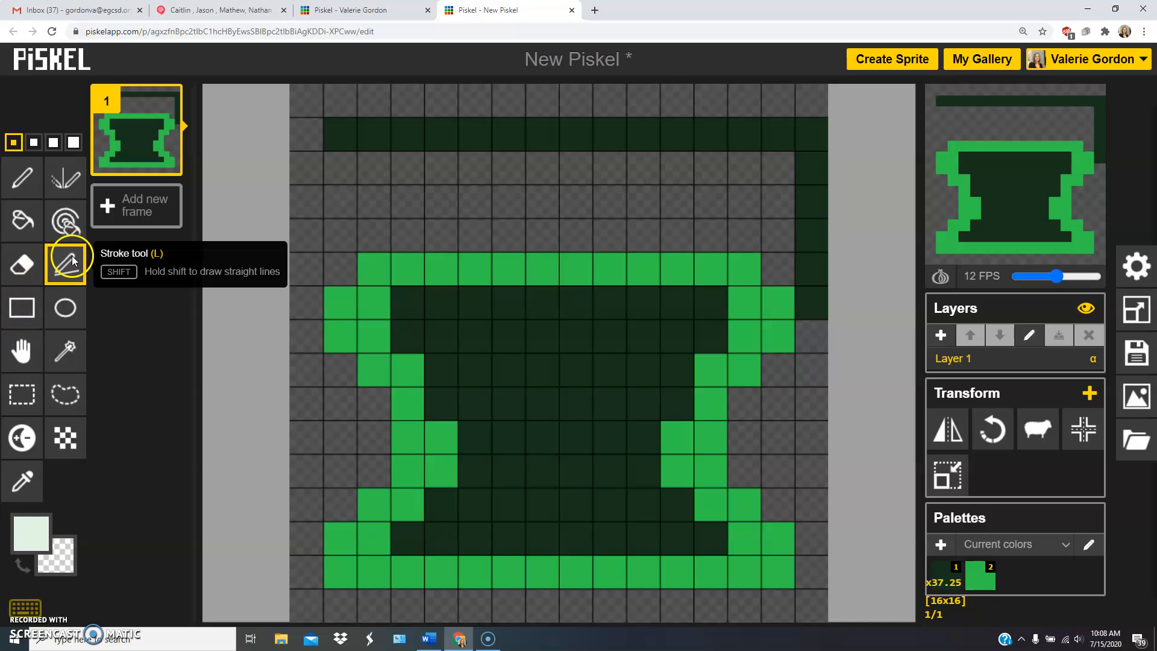
Draw a very pale green rectangle outline, 6 pixels wide and 8 pixels high, inside the shape with the Rectangle tool.
{"action": "left_click", "coordinate": [22, 311]}
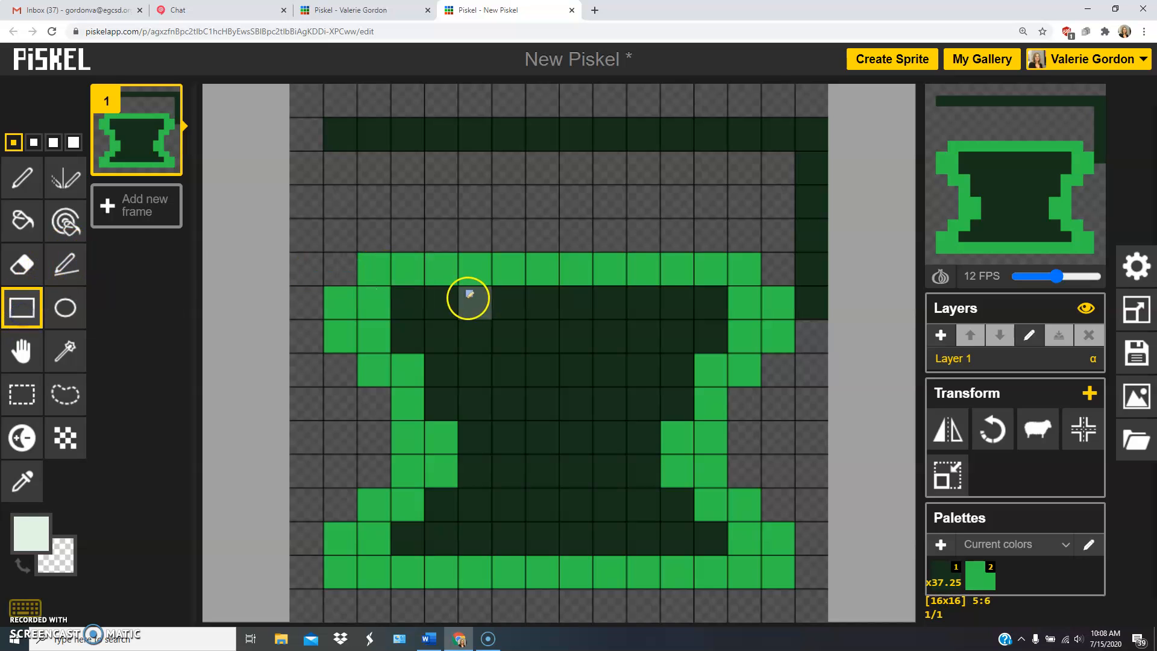
{"action": "left_click_drag", "start_coordinate": [486, 343], "coordinate": [639, 535]}
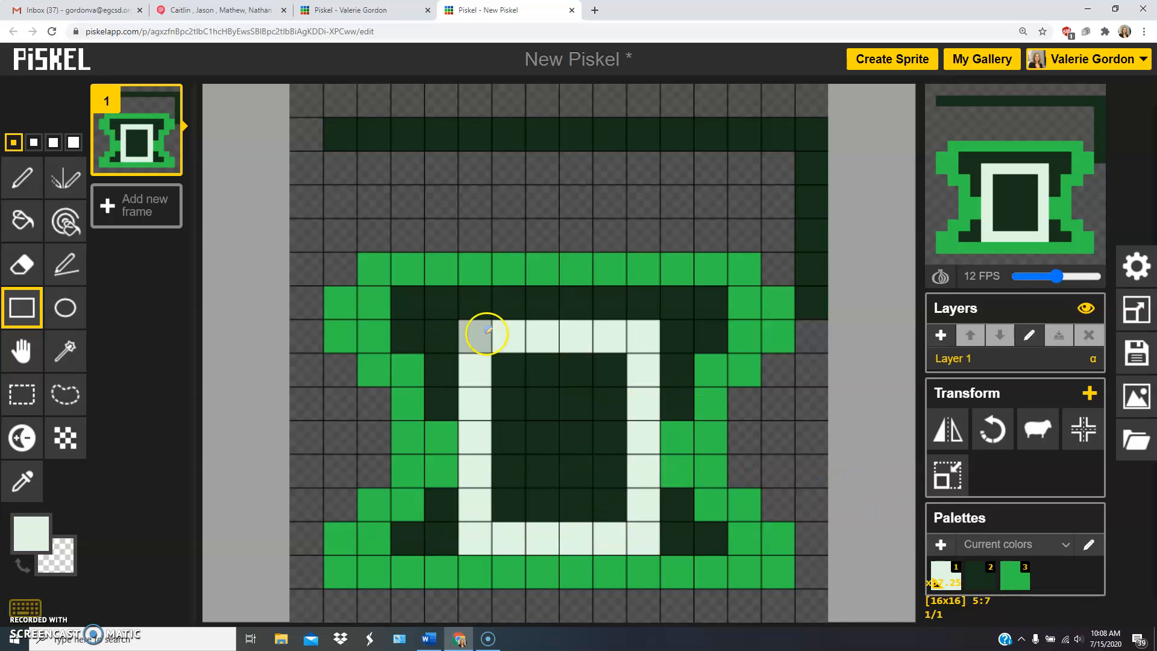
{"action": "key", "text": "ctrl+z"}
{"action": "left_click_drag", "start_coordinate": [474, 315], "coordinate": [633, 537]}
Try a pale green circle outline of 5 × 5 pixels above the shape with the Circle tool and undo it.
{"action": "left_click", "coordinate": [74, 312]}
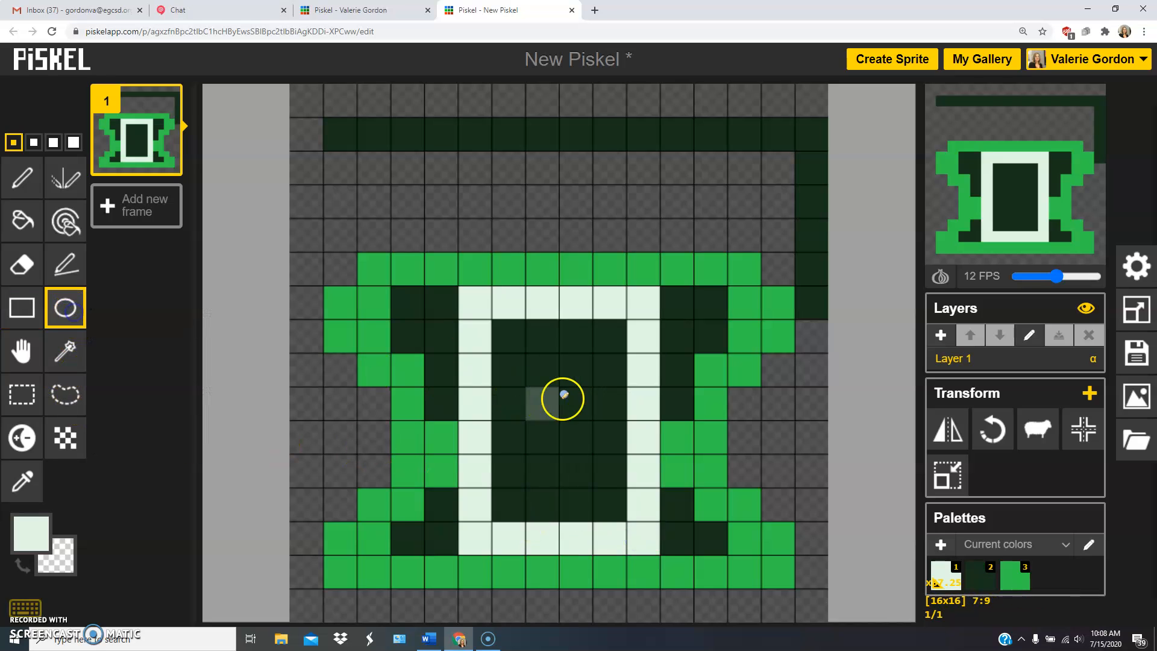
{"action": "left_click_drag", "start_coordinate": [541, 98], "coordinate": [691, 242]}
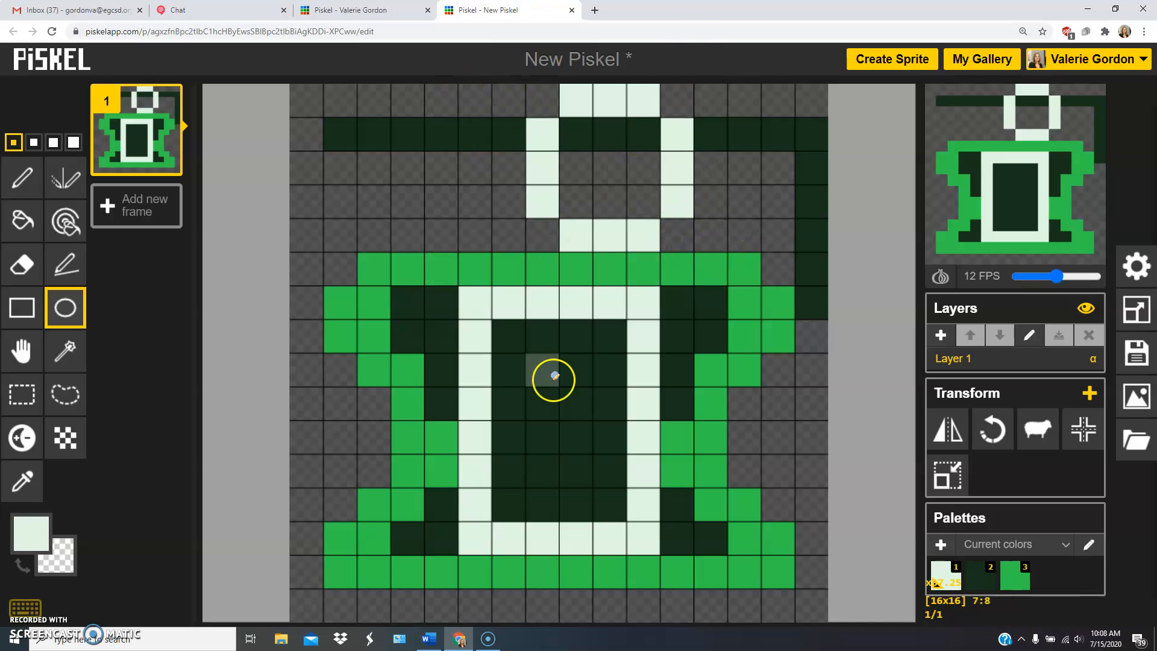
{"action": "key", "text": "ctrl+z"}
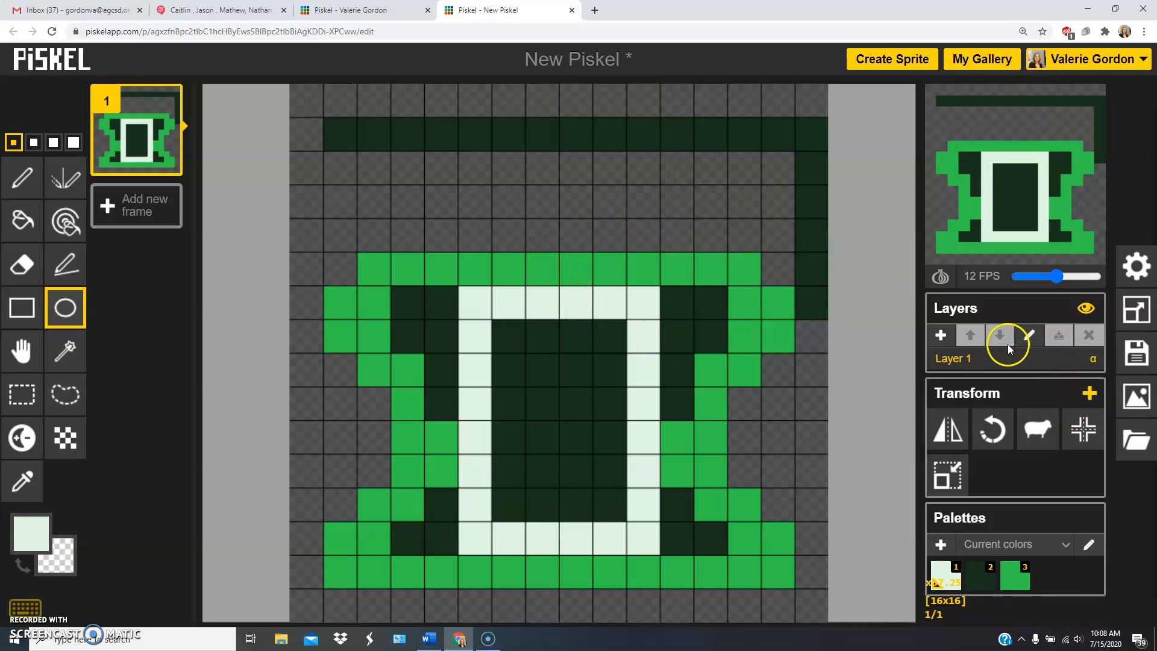
Add a new layer and draw a pale green circle outline of 6 × 6 pixels on it, overlapping the shape's upper edge.
{"action": "left_click", "coordinate": [940, 336]}
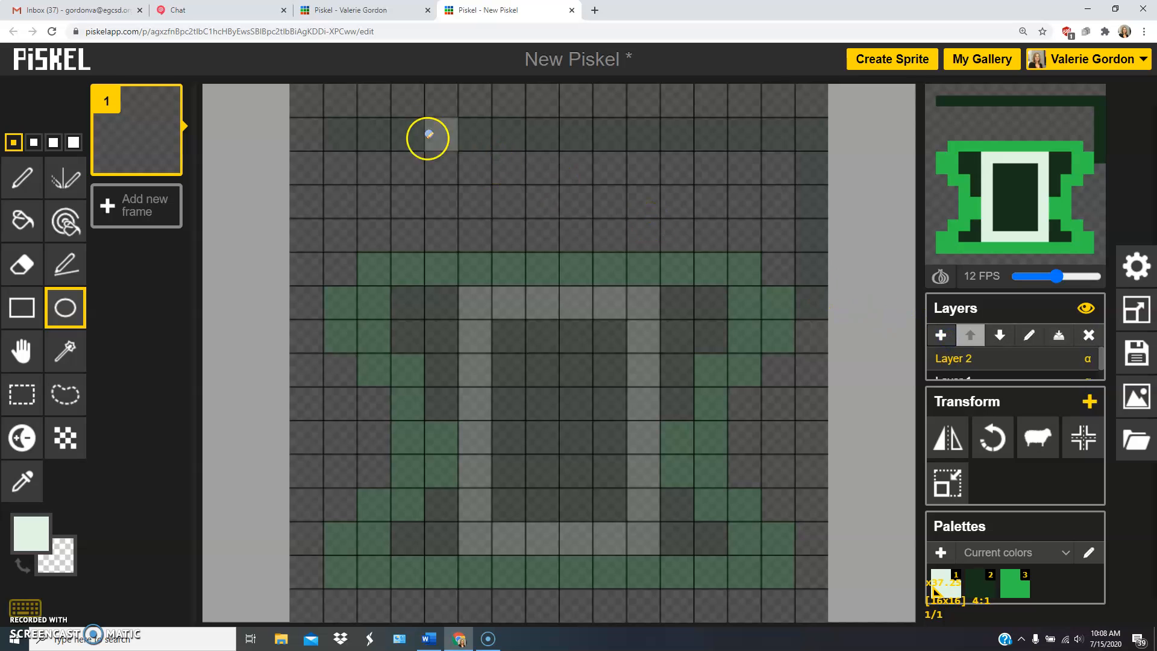
{"action": "left_click_drag", "start_coordinate": [371, 102], "coordinate": [658, 322]}
{"action": "key", "text": "ctrl+z"}
{"action": "left_click_drag", "start_coordinate": [524, 144], "coordinate": [678, 294]}
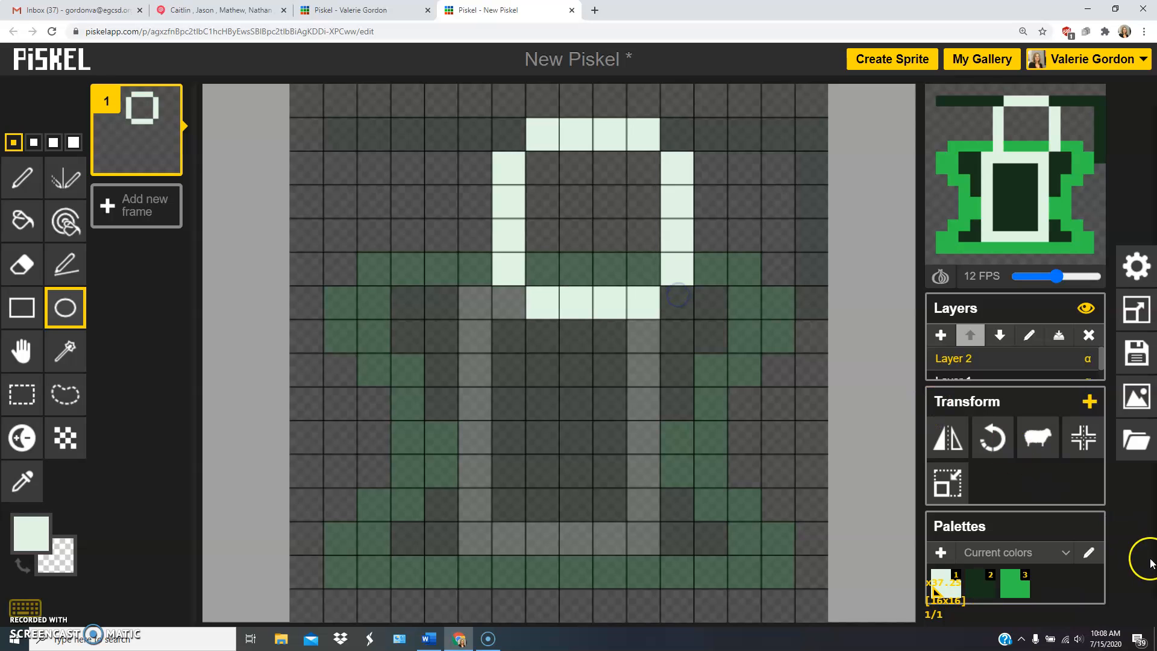
Center the circle on the canvas and move it up 5 pixels to the first row with the Move tool.
{"action": "left_click", "coordinate": [1081, 440]}
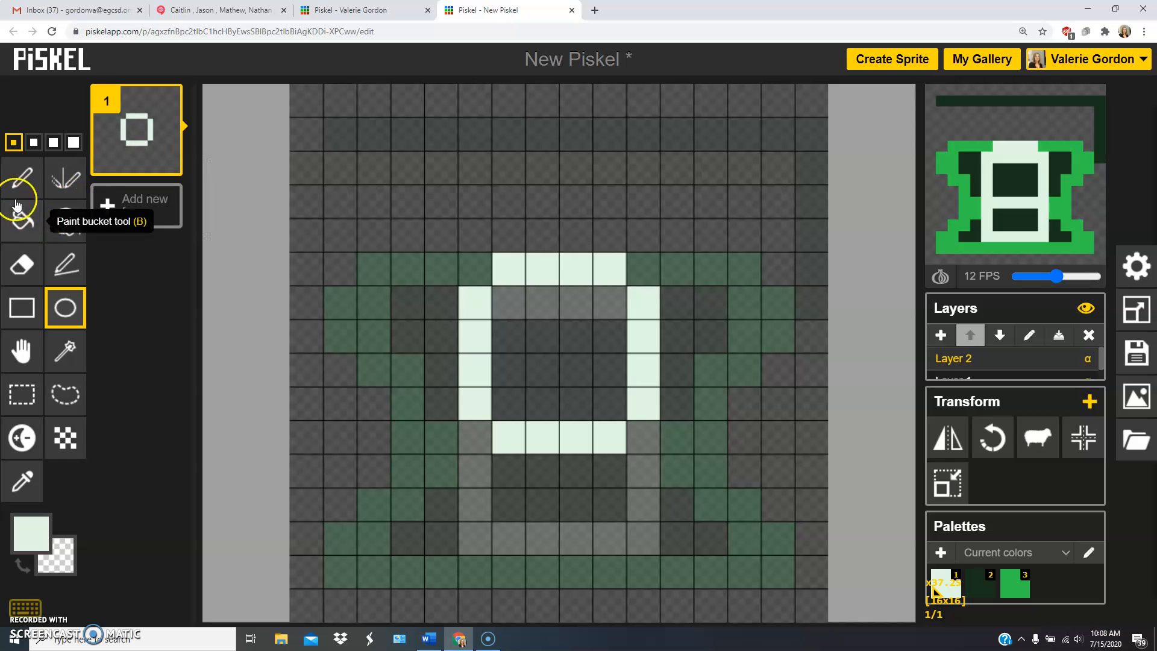
{"action": "left_click", "coordinate": [20, 344]}
{"action": "left_click_drag", "start_coordinate": [540, 274], "coordinate": [545, 108]}
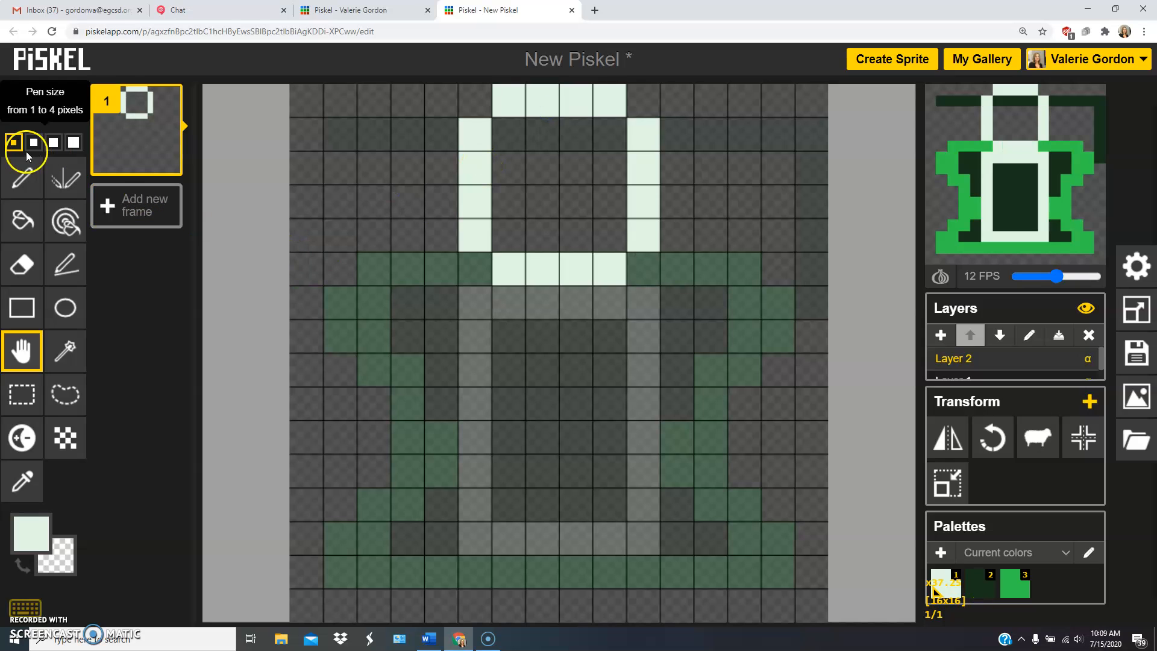
Merge Layer 2 with the layer below and move the combined drawing down 1 pixel with the Move tool.
{"action": "scroll", "coordinate": [1016, 370], "scroll_direction": "down", "scroll_amount": 1}
{"action": "left_click", "coordinate": [1016, 372]}
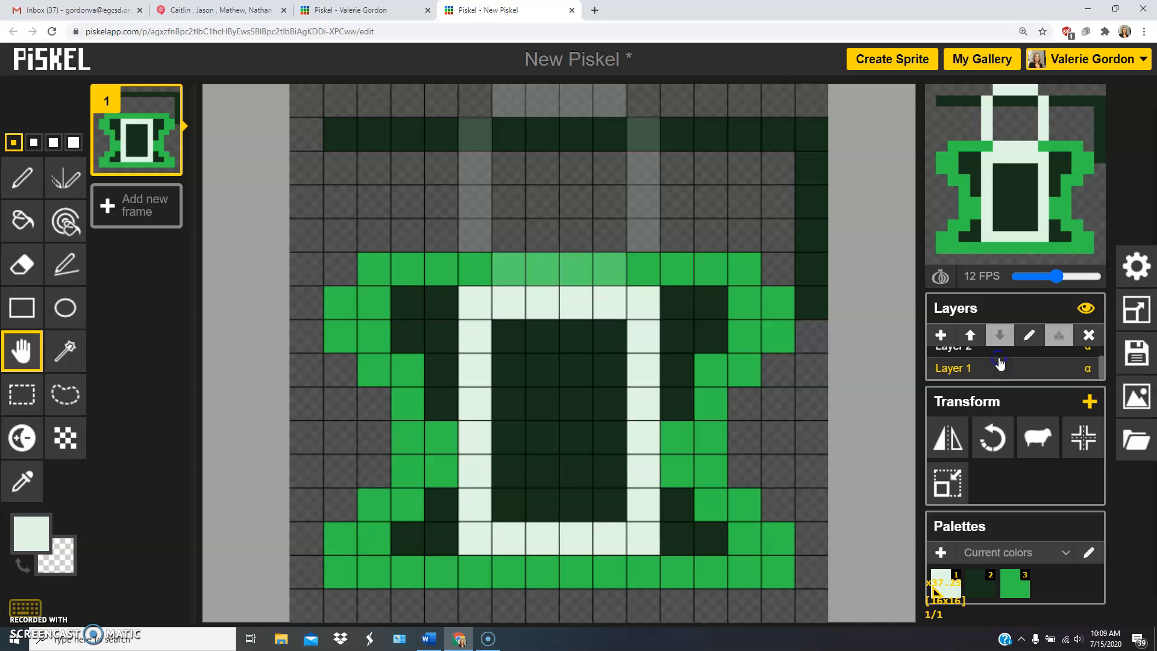
{"action": "left_click", "coordinate": [985, 350]}
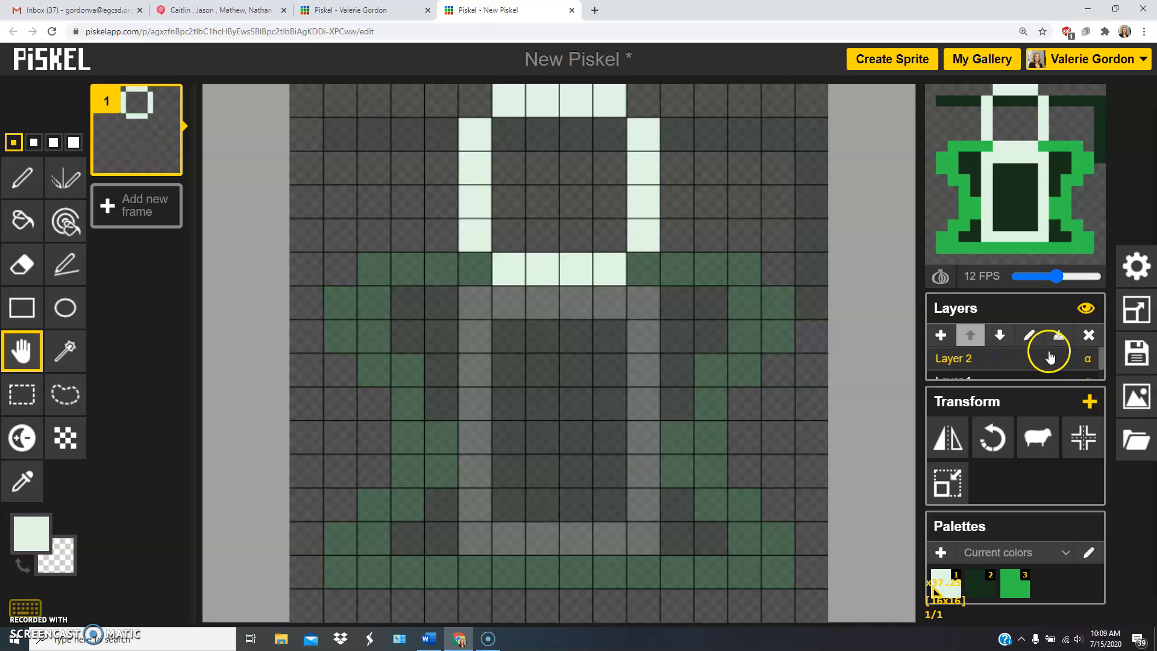
{"action": "left_click", "coordinate": [1058, 334]}
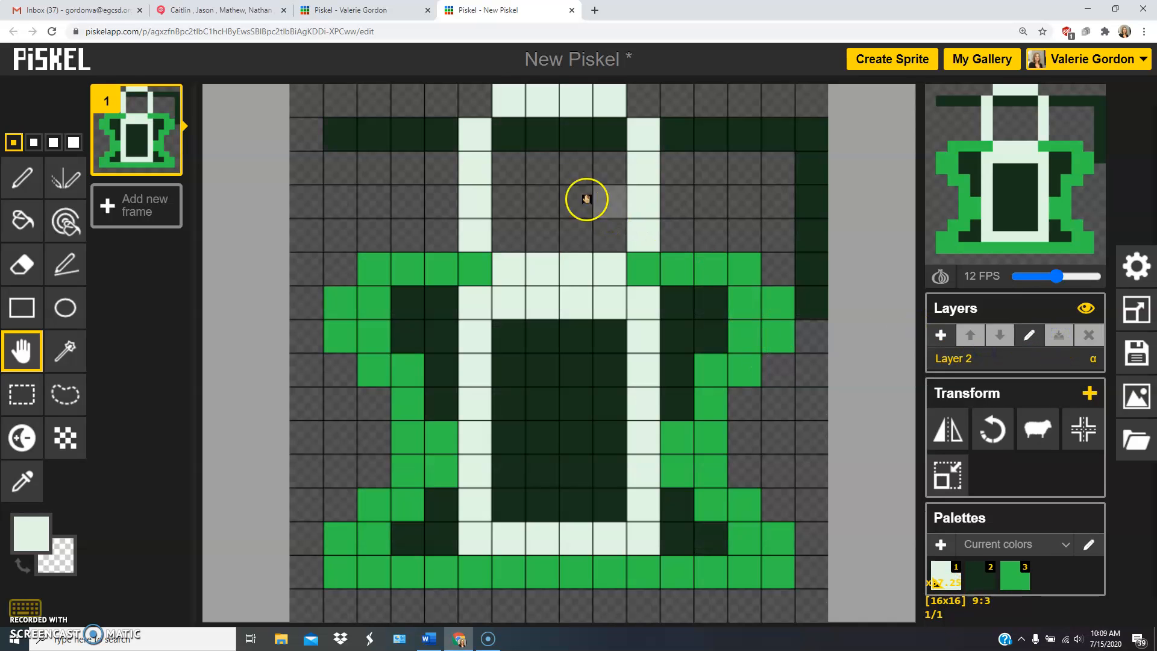
{"action": "mouse_move", "coordinate": [341, 135]}
{"action": "left_mouse_down"}
{"action": "mouse_move", "coordinate": [395, 137]}
{"action": "mouse_move", "coordinate": [338, 137]}
{"action": "mouse_move", "coordinate": [354, 163]}
{"action": "mouse_move", "coordinate": [331, 149]}
{"action": "mouse_move", "coordinate": [330, 159]}
{"action": "left_mouse_up"}
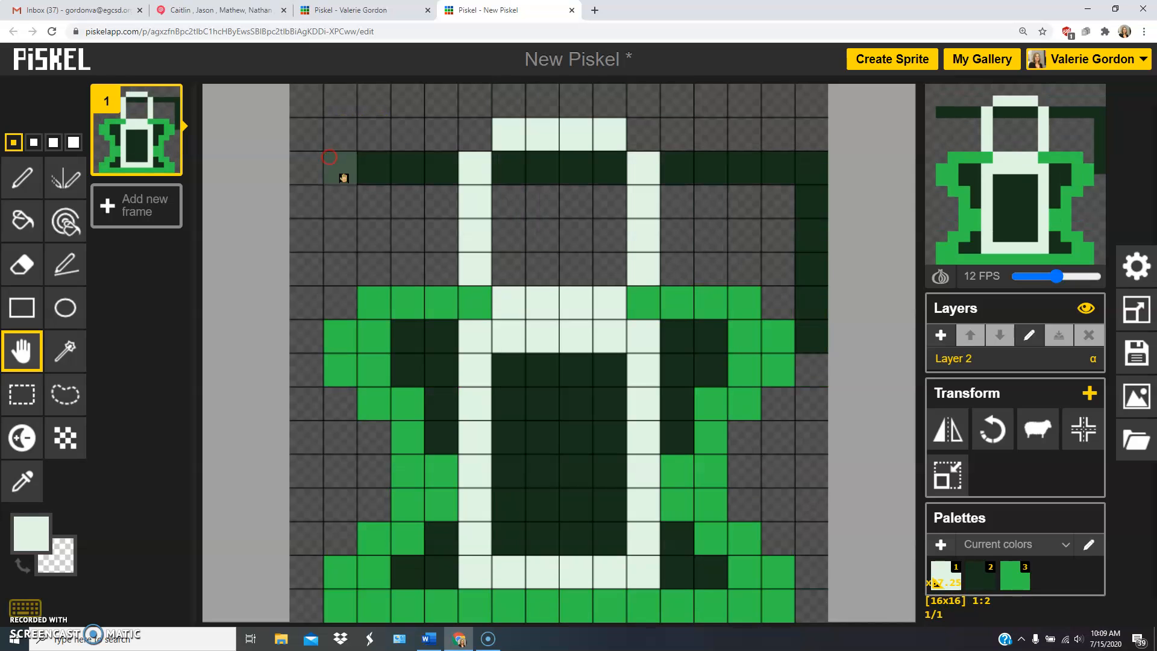
Select the dark green area beside the rectangle, the green outline and the pale top bar in turn with the Shape selection tool.
{"action": "left_click", "coordinate": [63, 354]}
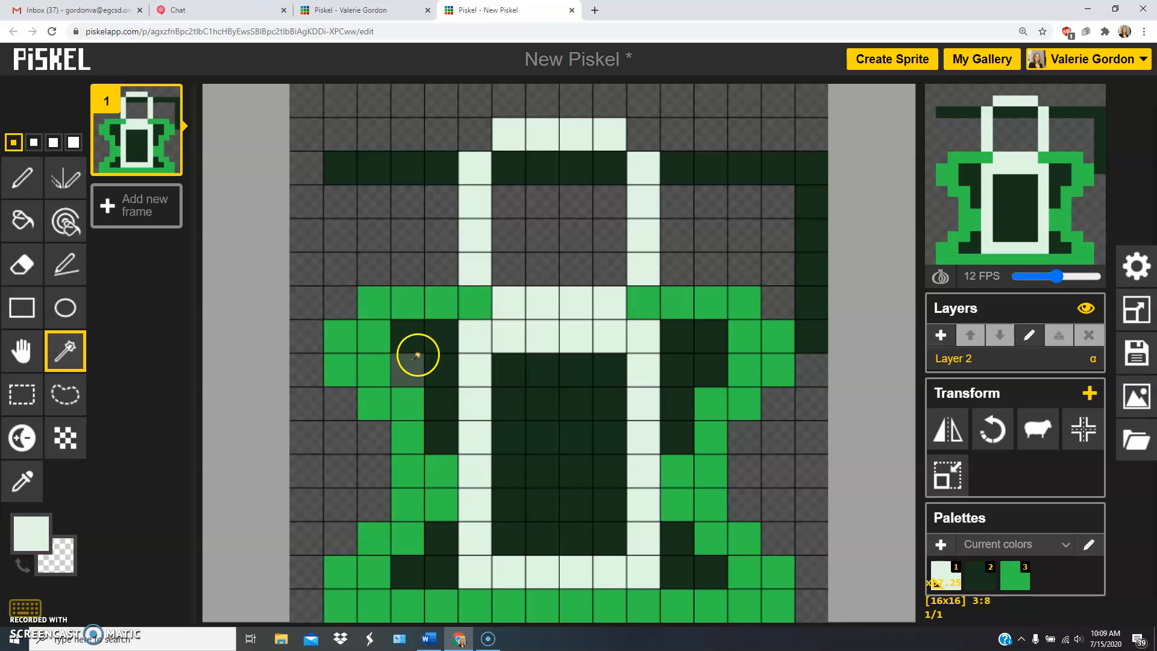
{"action": "left_click", "coordinate": [706, 351]}
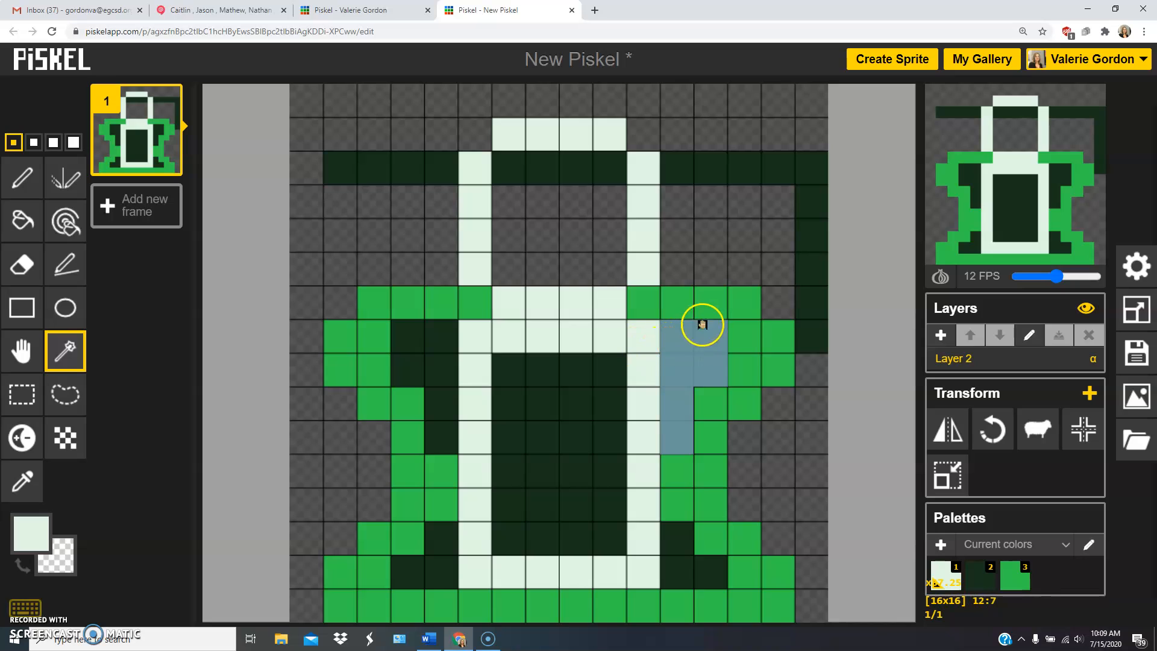
{"action": "left_click", "coordinate": [712, 301]}
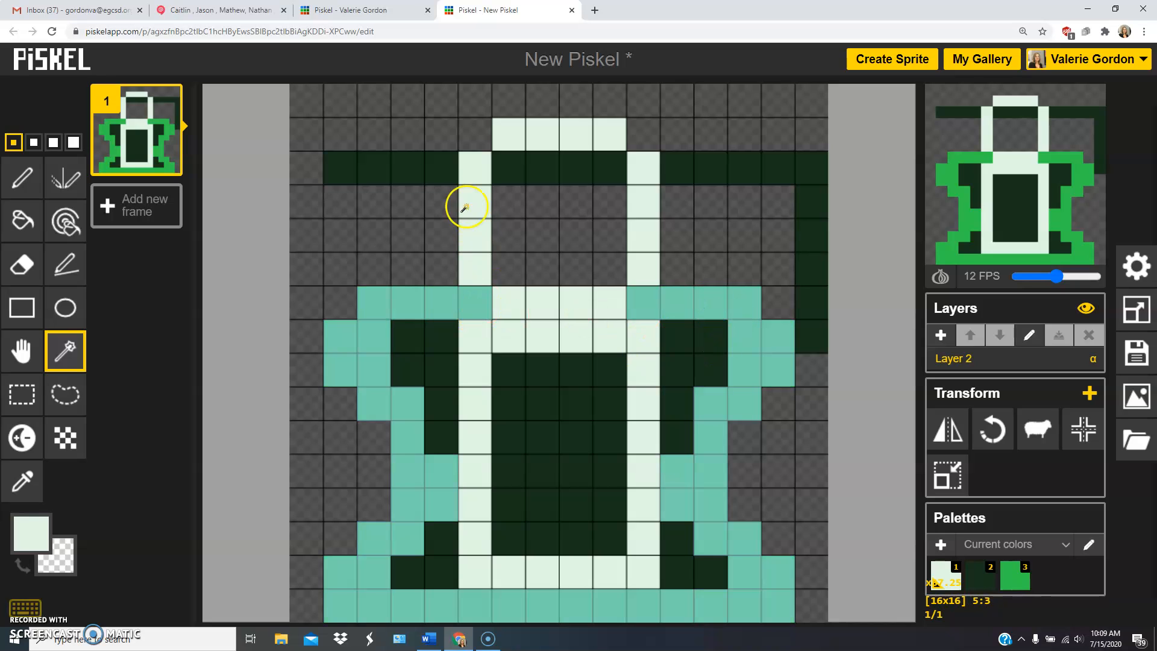
{"action": "left_click", "coordinate": [527, 166]}
{"action": "left_click", "coordinate": [565, 143]}
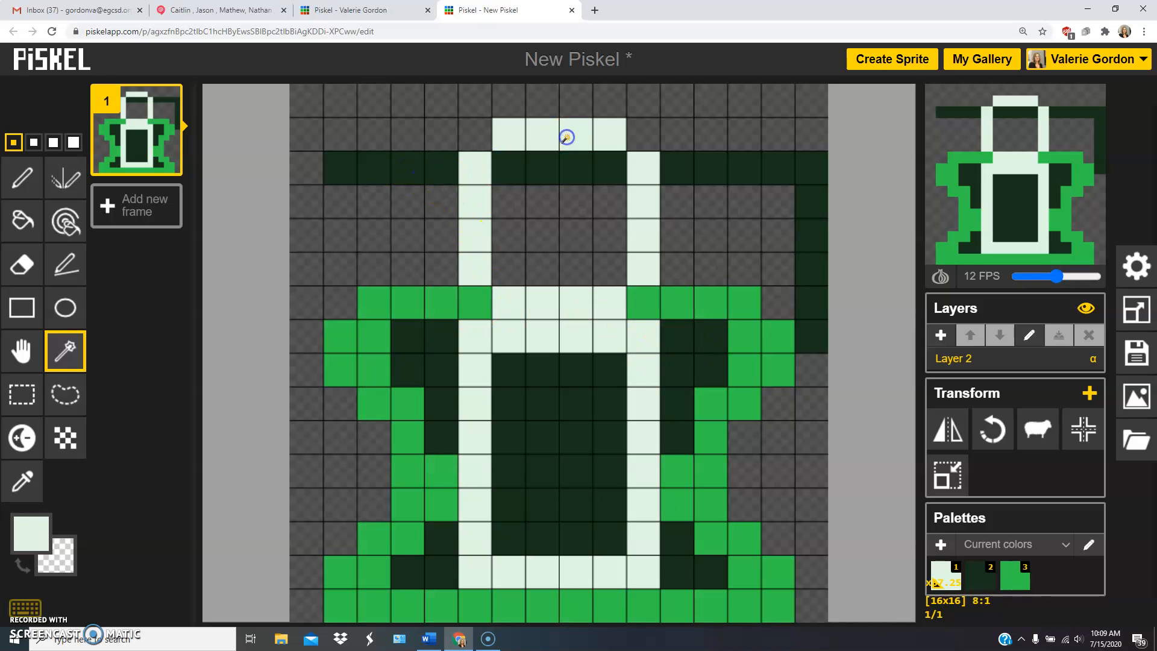
Select the pale vertical line above the shape and the pale rectangle outline in turn with the Shape selection tool.
{"action": "left_click", "coordinate": [644, 170]}
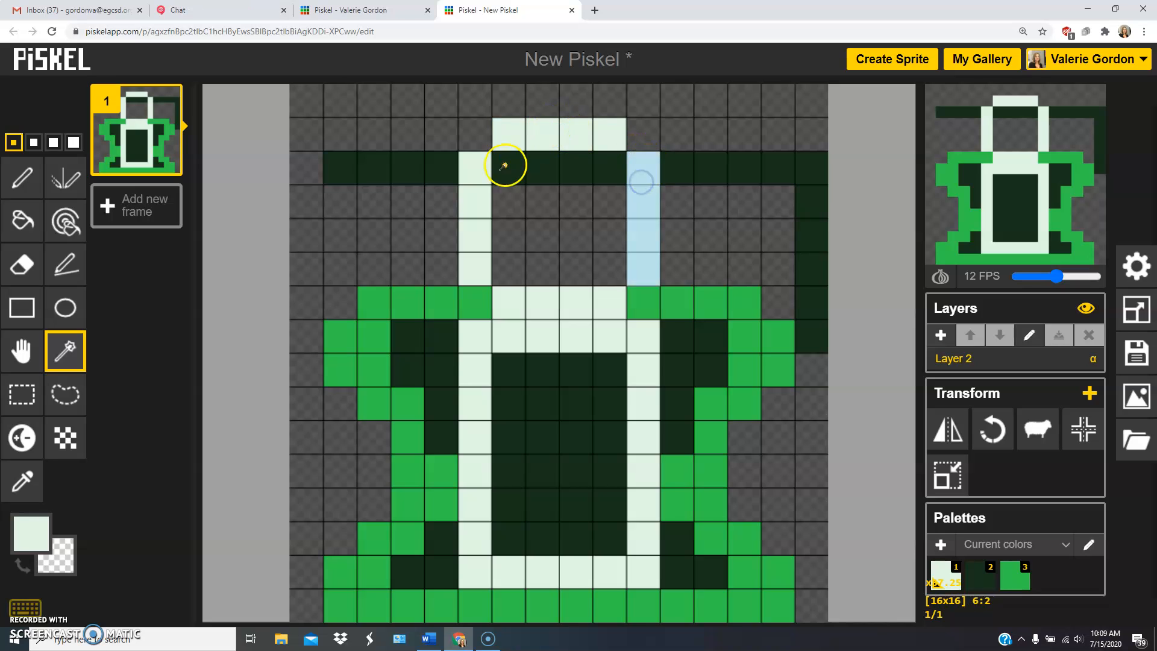
{"action": "left_click", "coordinate": [534, 326]}
{"action": "left_click", "coordinate": [565, 318]}
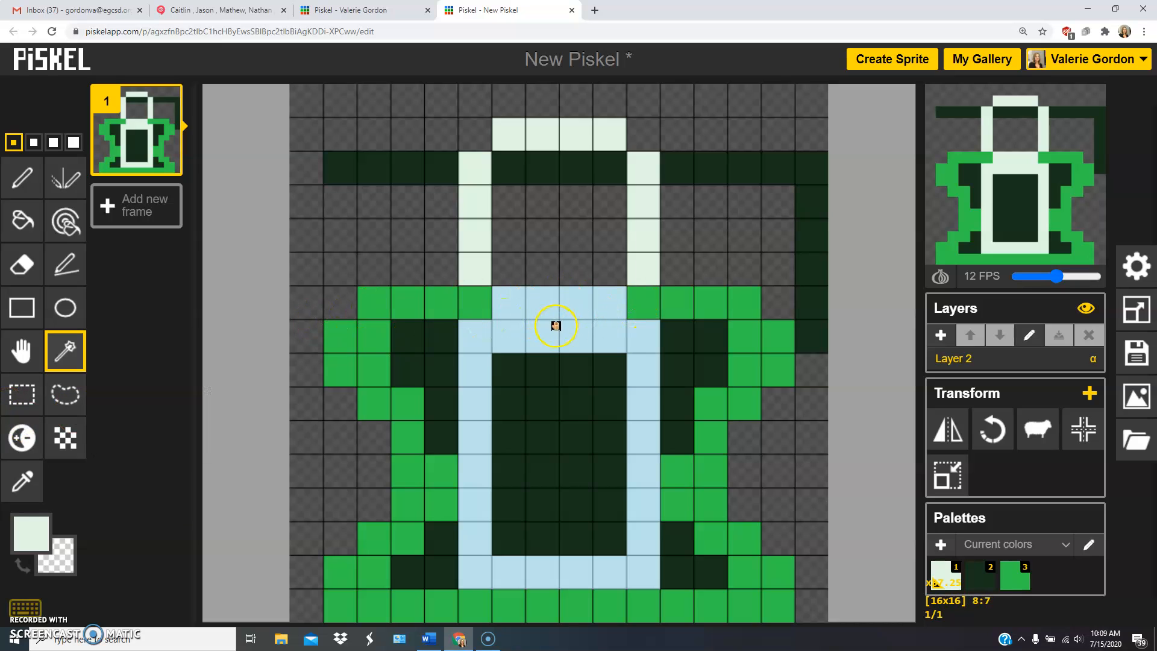
Select the six uppermost rows of the canvas with Rectangle selection and delete their contents.
{"action": "left_click", "coordinate": [22, 395]}
{"action": "left_click_drag", "start_coordinate": [318, 108], "coordinate": [810, 257]}
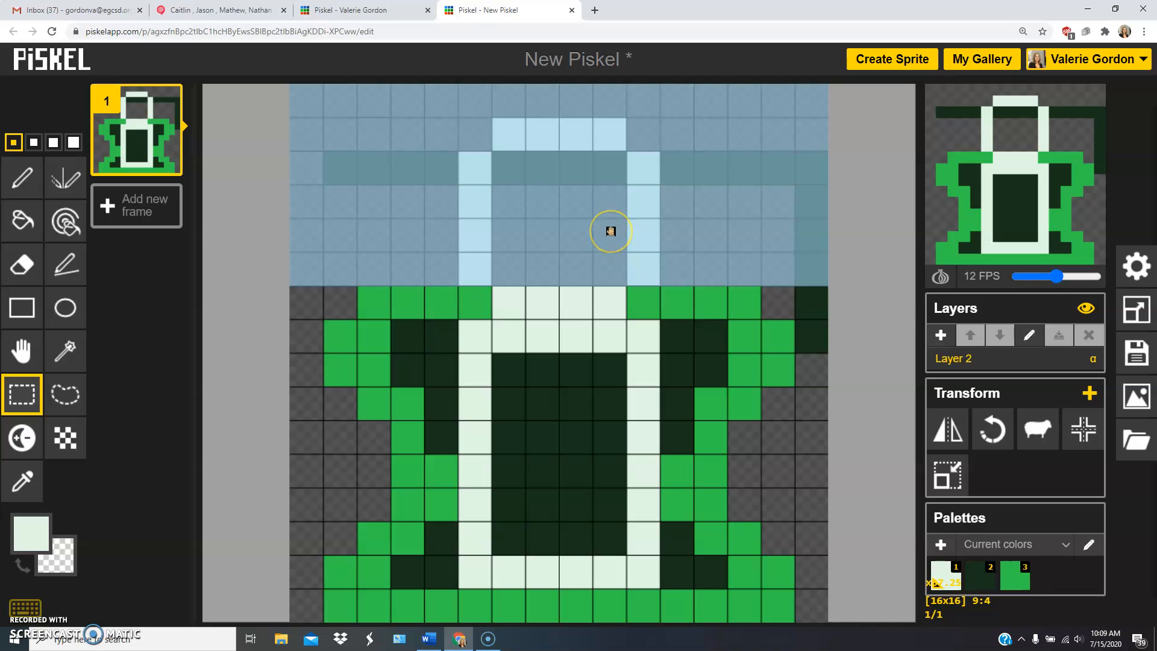
{"action": "key", "text": "Delete"}
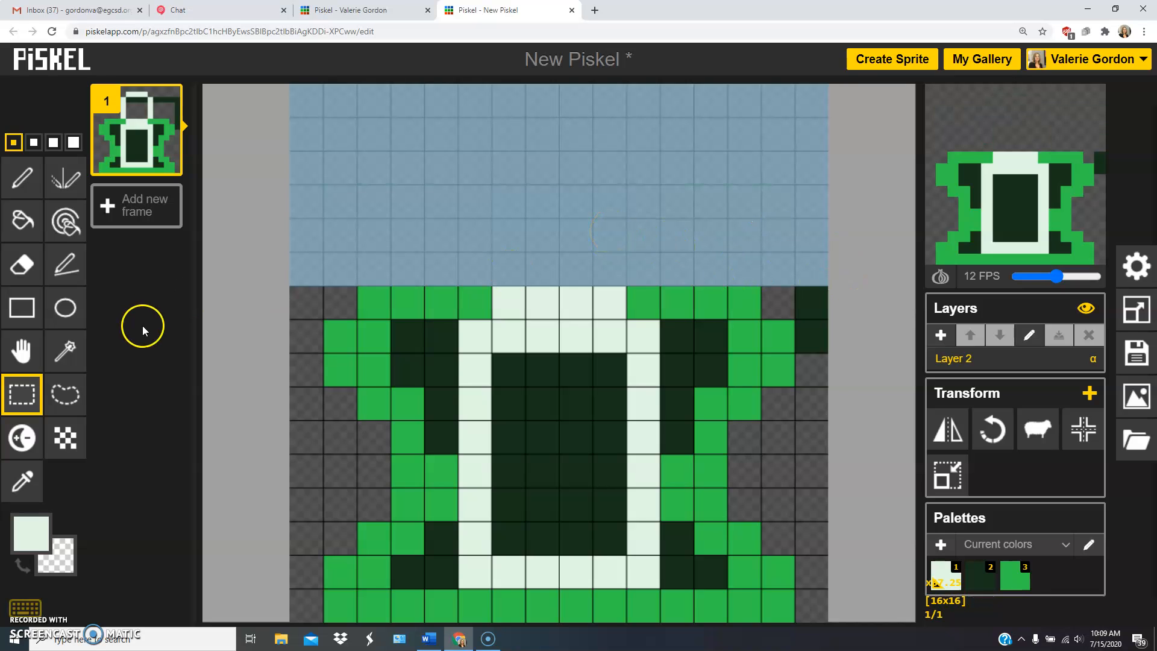
Select the dark green area on the left of the pale rectangle with Lasso selection, shifting the selection to cover it.
{"action": "left_click", "coordinate": [65, 395]}
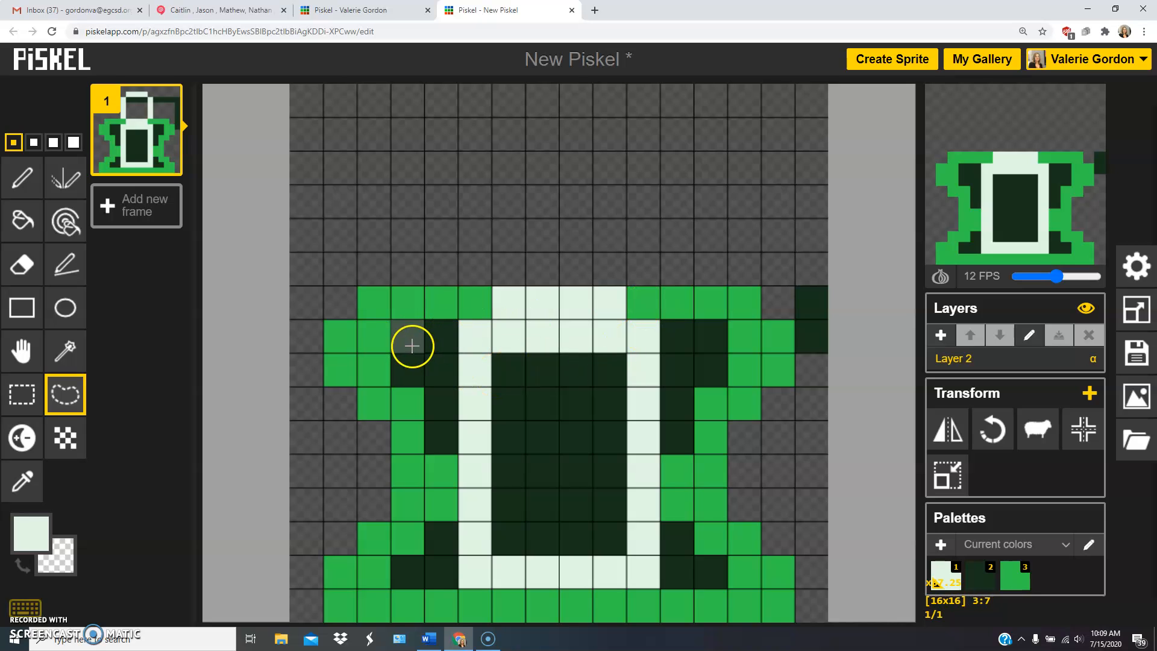
{"action": "mouse_move", "coordinate": [414, 331]}
{"action": "left_mouse_down"}
{"action": "mouse_move", "coordinate": [449, 425]}
{"action": "mouse_move", "coordinate": [403, 324]}
{"action": "mouse_move", "coordinate": [444, 438]}
{"action": "left_mouse_up"}
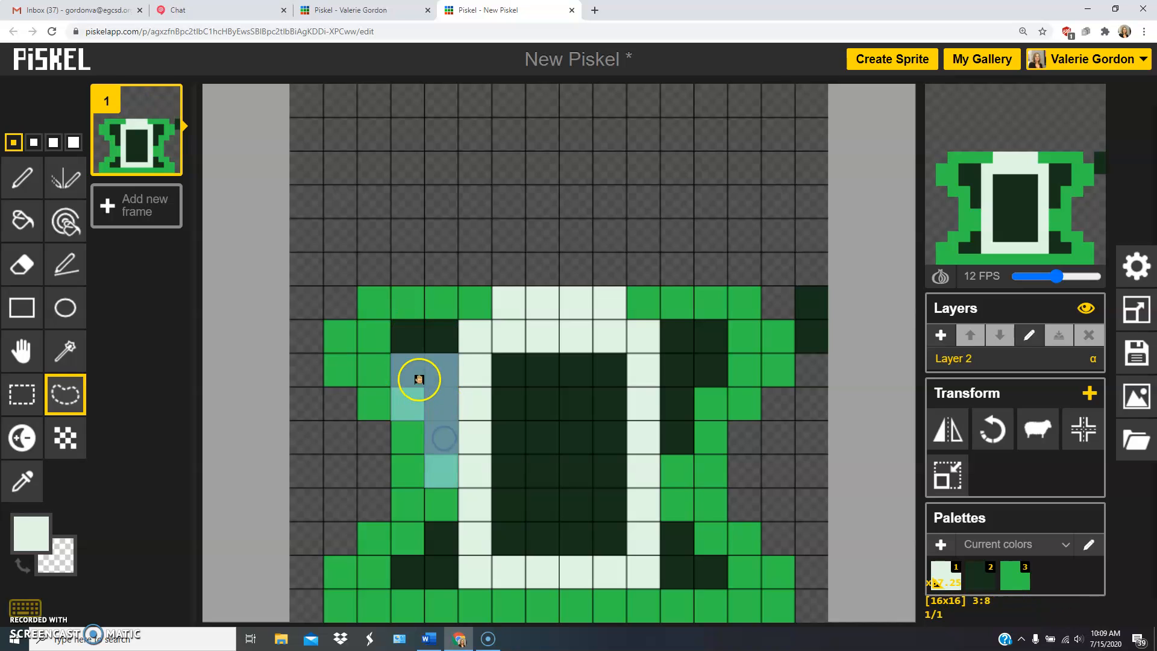
{"action": "left_click_drag", "start_coordinate": [422, 352], "coordinate": [422, 347]}
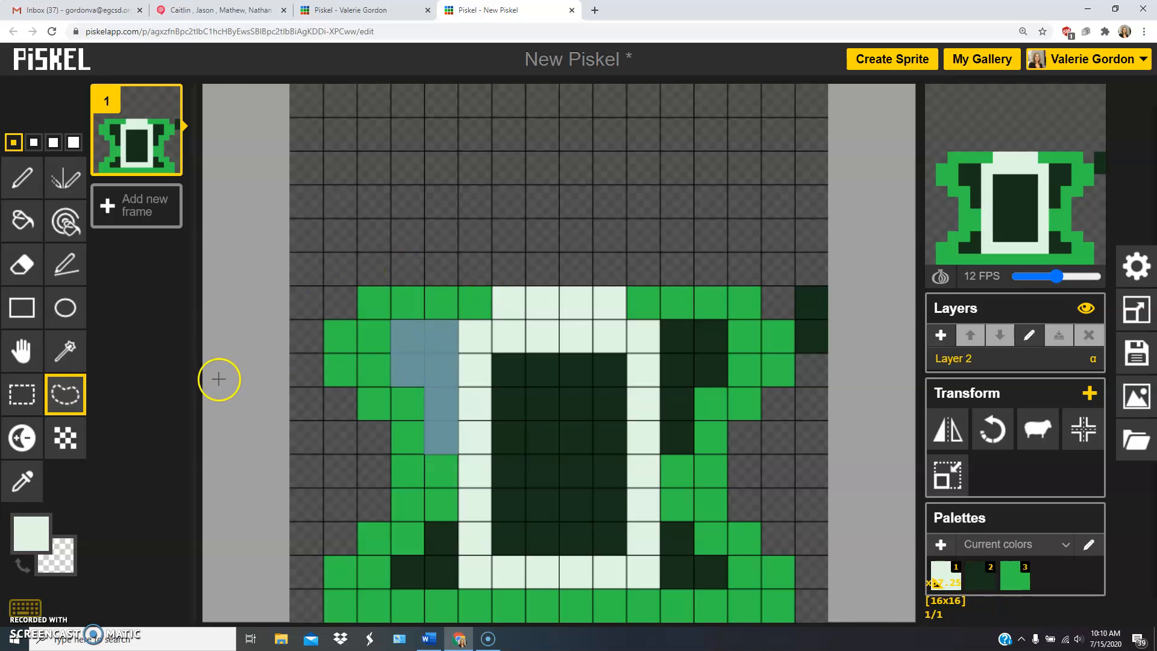
Pick the bright green from the drawing and pen an open-bottomed outline 6 pixels wide and 4 high above the shape.
{"action": "left_click", "coordinate": [20, 483]}
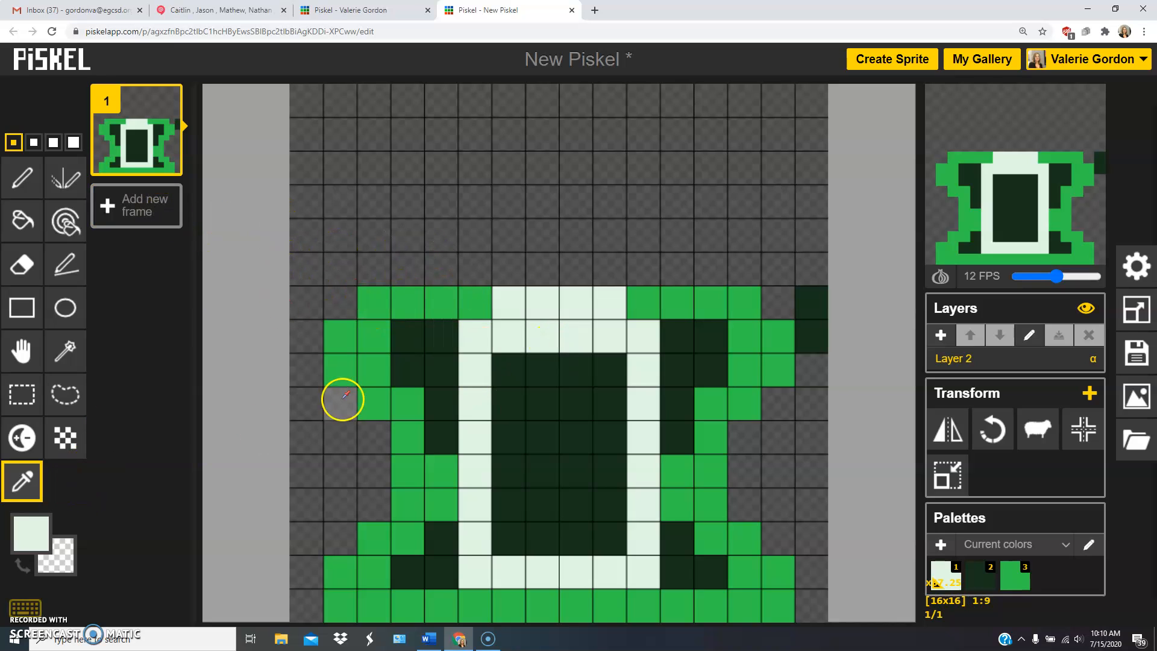
{"action": "left_click", "coordinate": [374, 304]}
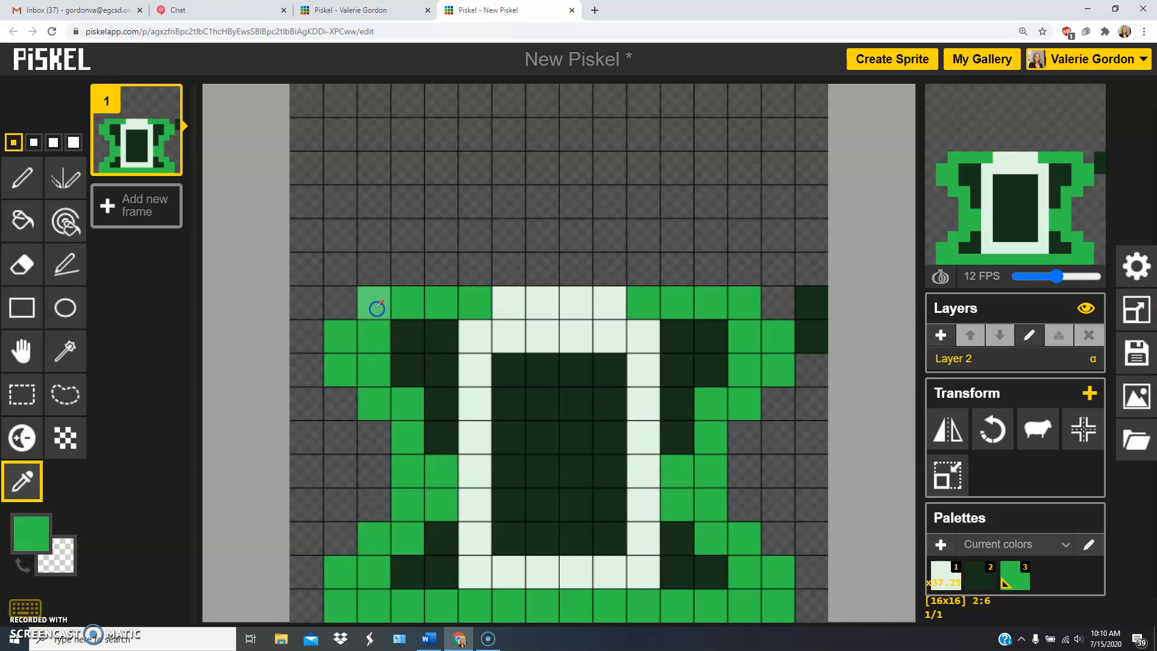
{"action": "left_click", "coordinate": [21, 182]}
{"action": "mouse_move", "coordinate": [475, 270]}
{"action": "left_mouse_down"}
{"action": "mouse_move", "coordinate": [475, 217]}
{"action": "mouse_move", "coordinate": [484, 160]}
{"action": "mouse_move", "coordinate": [497, 154]}
{"action": "mouse_move", "coordinate": [624, 163]}
{"action": "mouse_move", "coordinate": [631, 269]}
{"action": "left_mouse_up"}
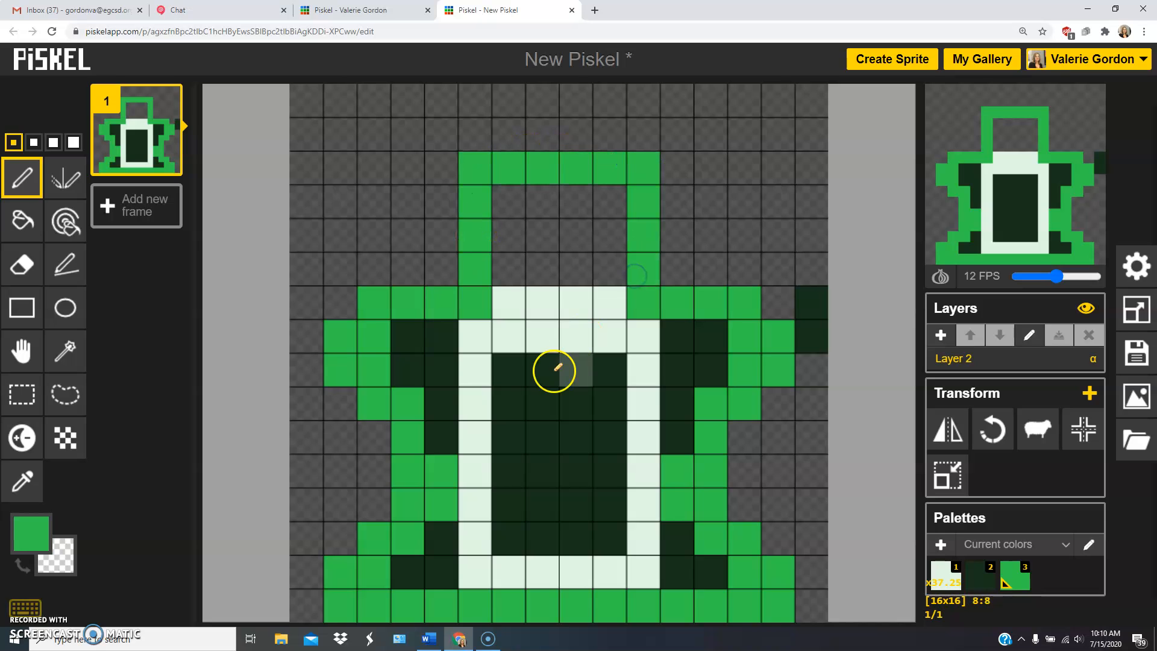
Pick the dark green, pen an inner outline 4 pixels wide and 3 high, and clear the stray dark pixels at the canvas's right edge.
{"action": "key", "text": "o"}
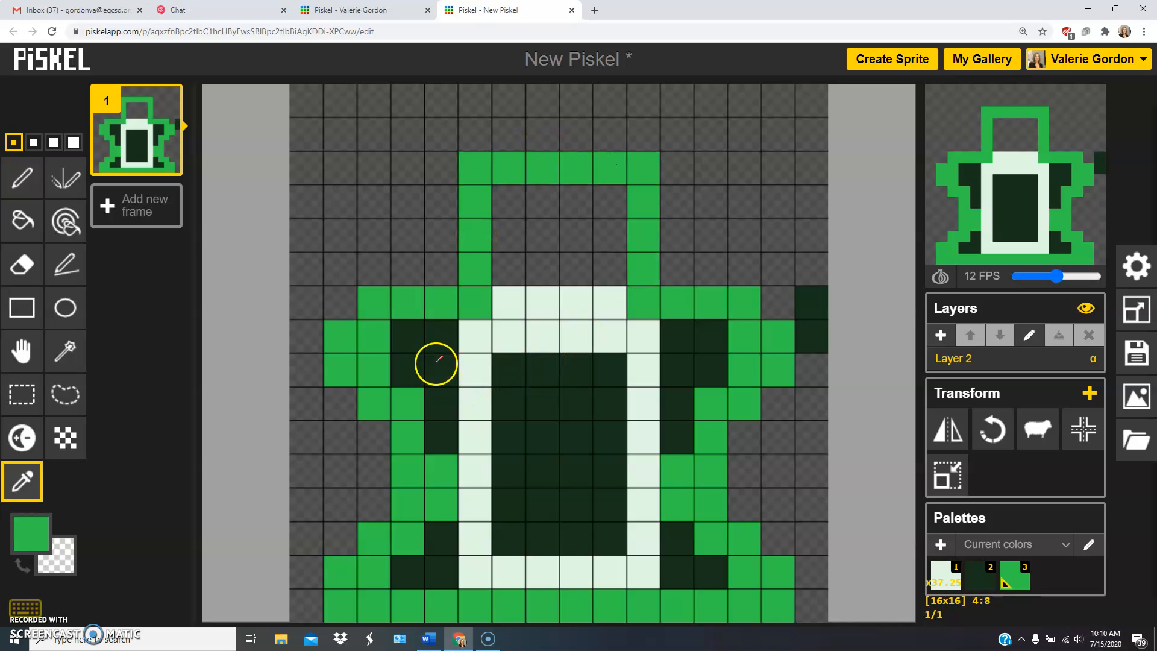
{"action": "left_click", "coordinate": [441, 362]}
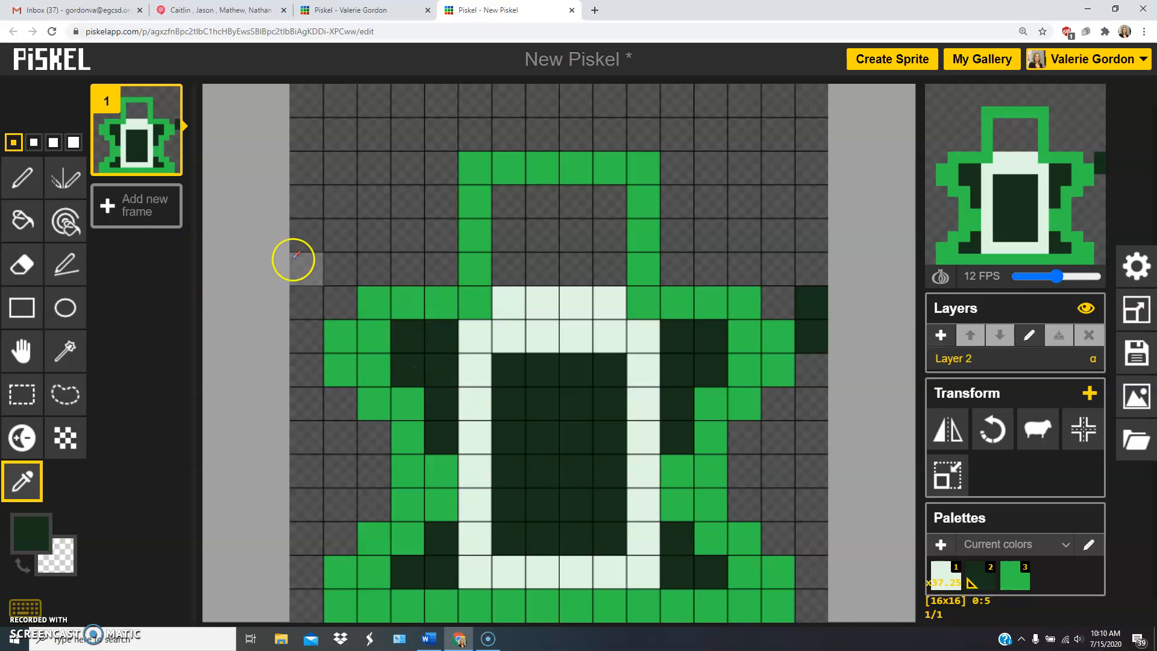
{"action": "key", "text": "p"}
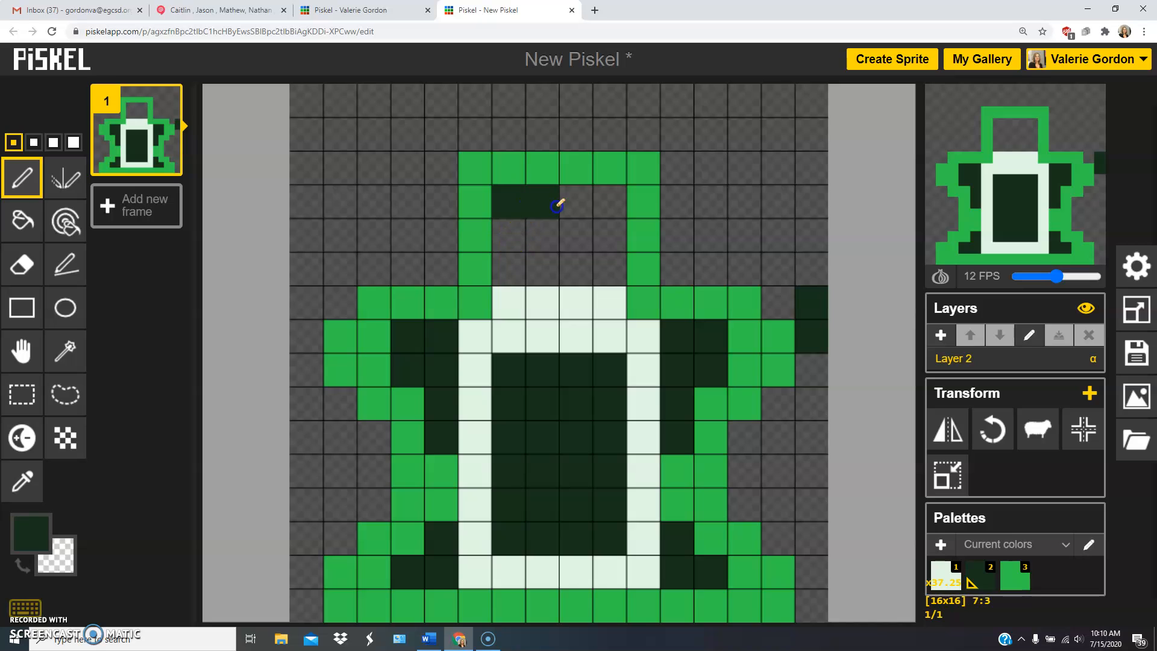
{"action": "left_click", "coordinate": [523, 234]}
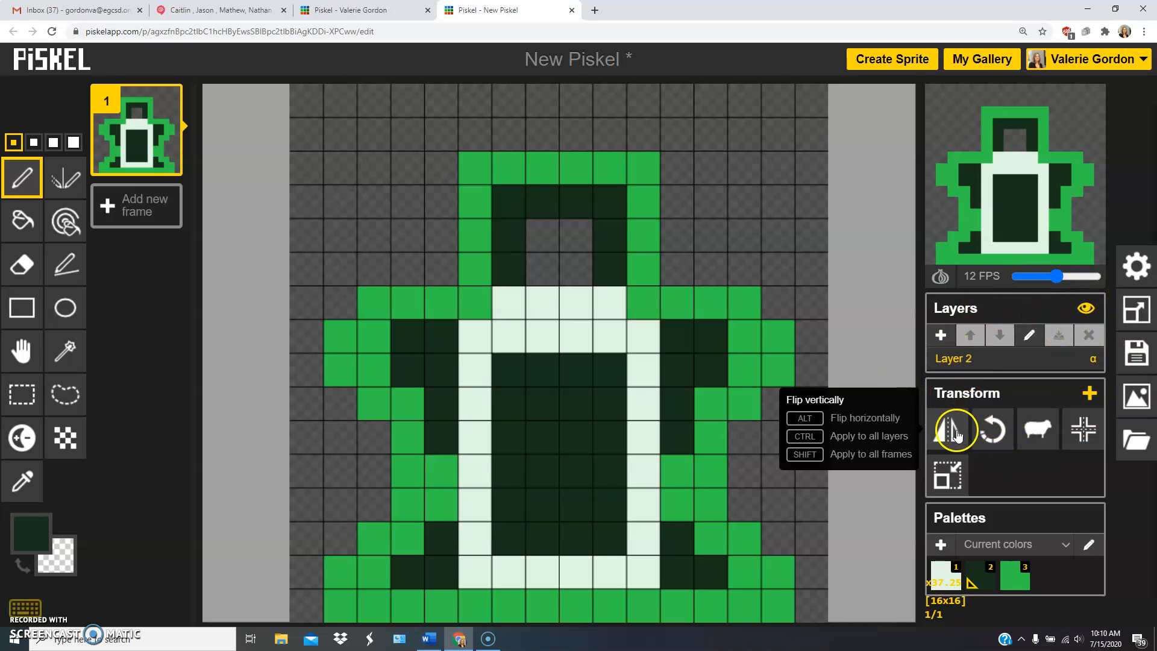
Flip the drawing vertically and rotate it counter-clockwise in quarter turns until it is upright again.
{"action": "left_click", "coordinate": [957, 431]}
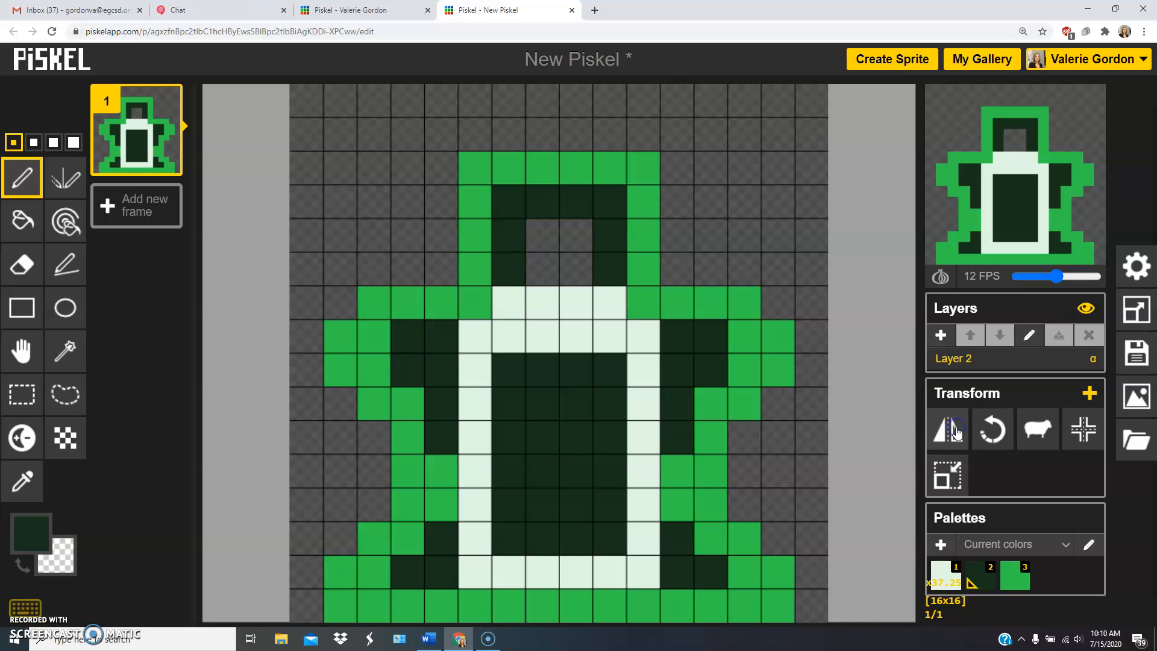
{"action": "left_click", "coordinate": [994, 432]}
{"action": "left_click", "coordinate": [995, 435]}
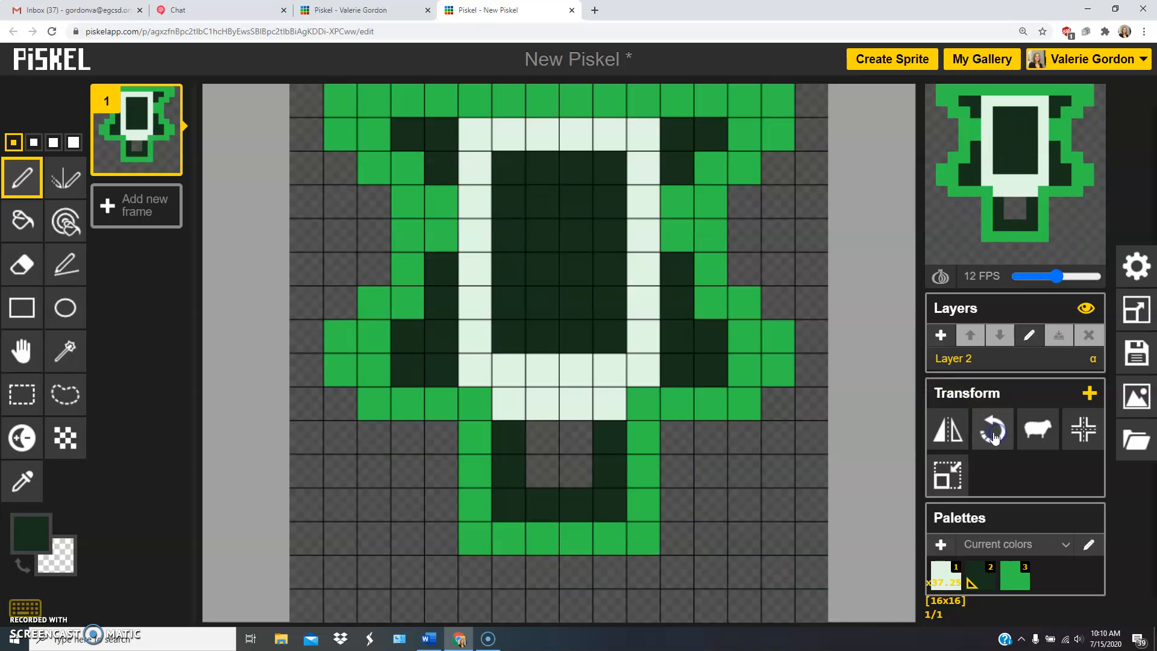
{"action": "left_click", "coordinate": [996, 435]}
{"action": "left_click", "coordinate": [994, 435]}
{"action": "left_click", "coordinate": [995, 435]}
{"action": "left_click", "coordinate": [995, 435]}
{"action": "left_click", "coordinate": [994, 435]}
{"action": "left_click", "coordinate": [994, 435]}
{"action": "left_click", "coordinate": [994, 435]}
{"action": "left_click", "coordinate": [994, 435]}
{"action": "left_click", "coordinate": [994, 436]}
{"action": "left_click", "coordinate": [994, 435]}
{"action": "left_click", "coordinate": [1031, 434]}
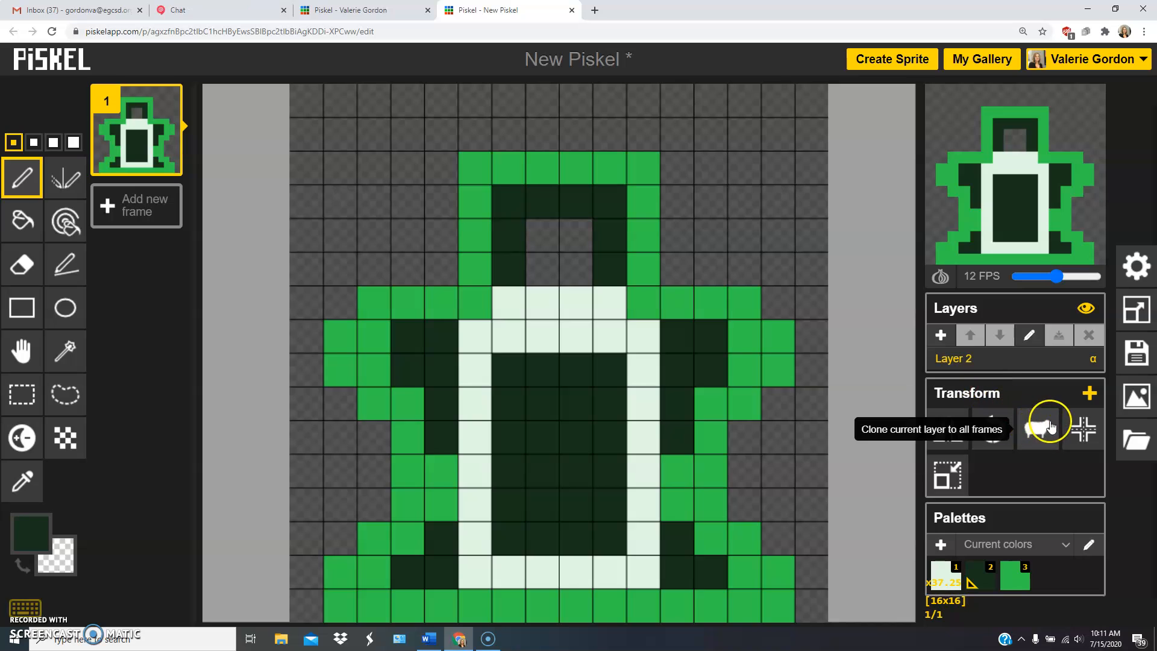
Align the drawing to the center of the canvas, undo the alignment and apply it again.
{"action": "left_click", "coordinate": [1088, 432]}
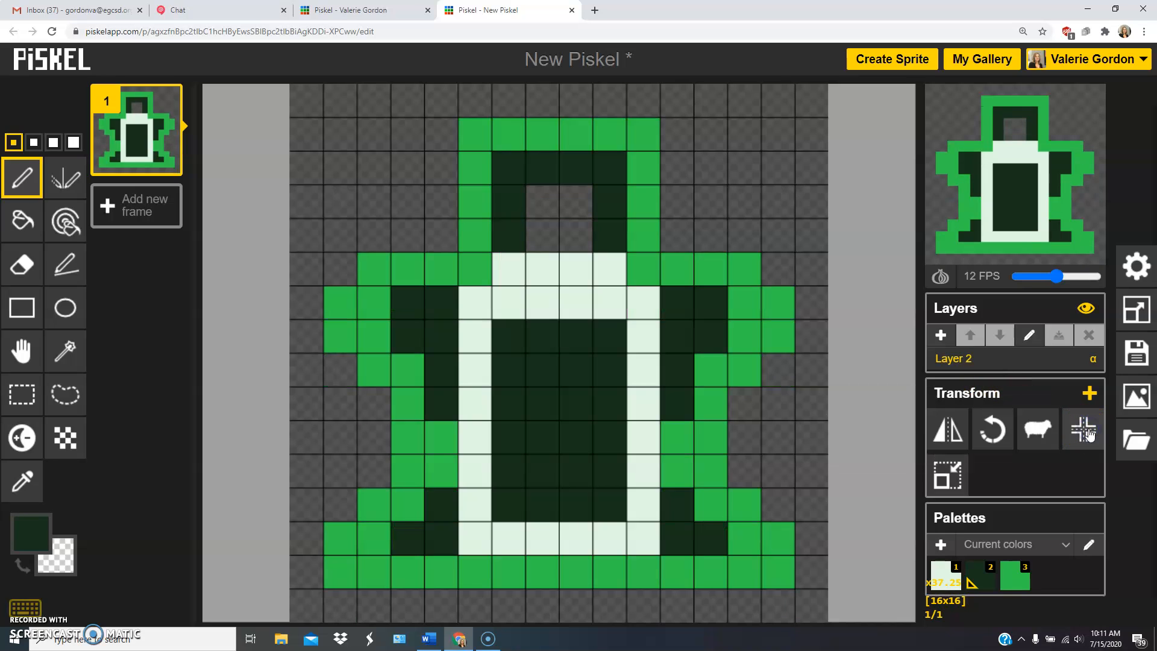
{"action": "key", "text": "ctrl+z"}
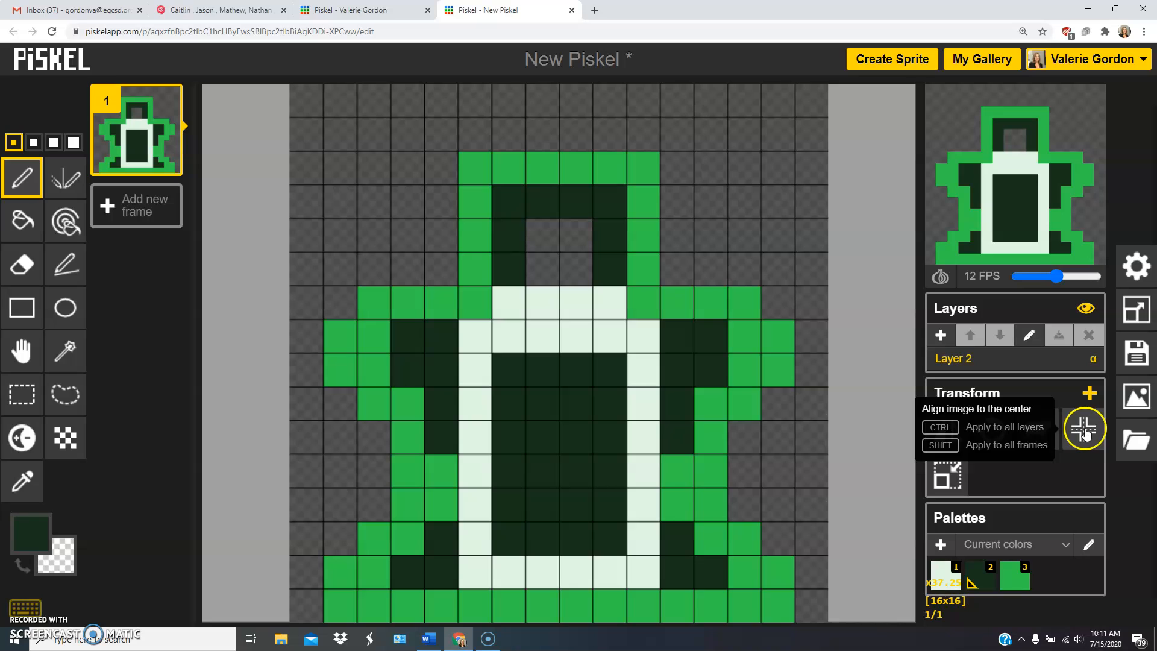
{"action": "left_click", "coordinate": [1083, 429]}
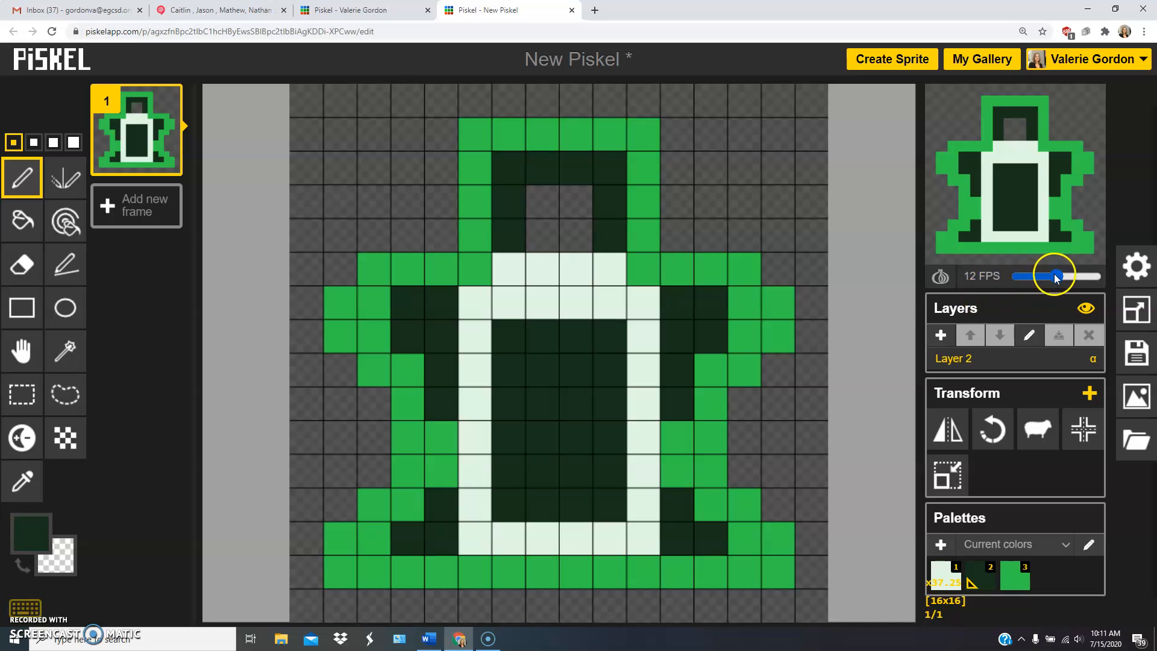
Create frame 2 as a copy of frame 1 rotated 90° counter-clockwise, discarding the blank frame added first.
{"action": "left_click", "coordinate": [142, 212]}
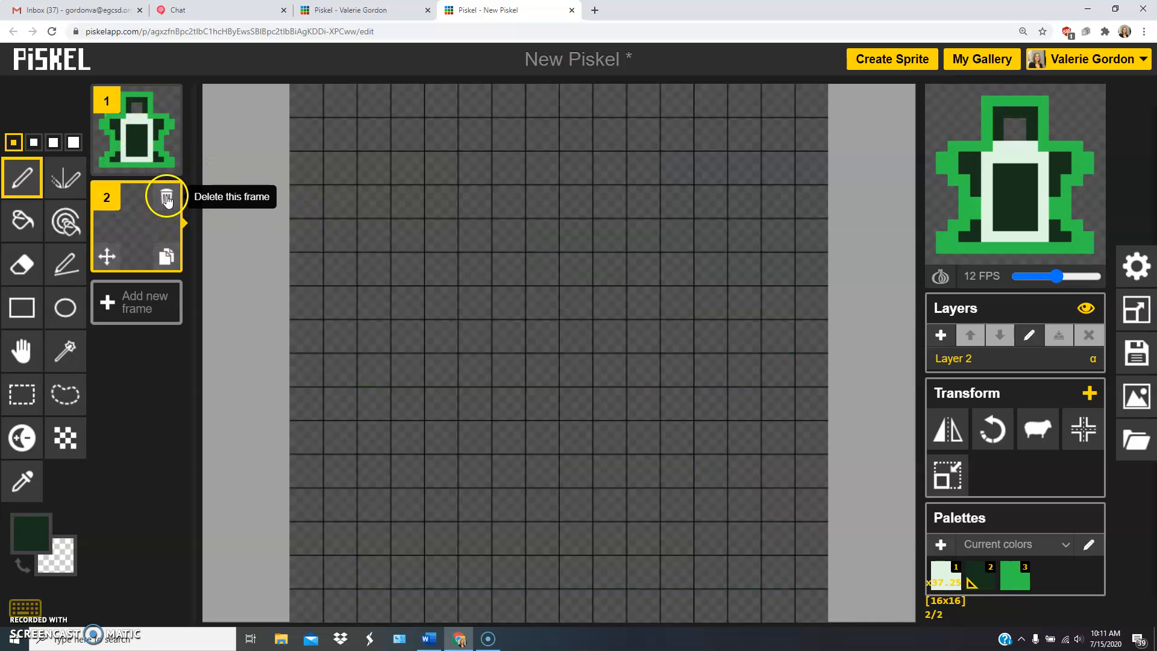
{"action": "left_click", "coordinate": [167, 199]}
{"action": "left_click", "coordinate": [168, 162]}
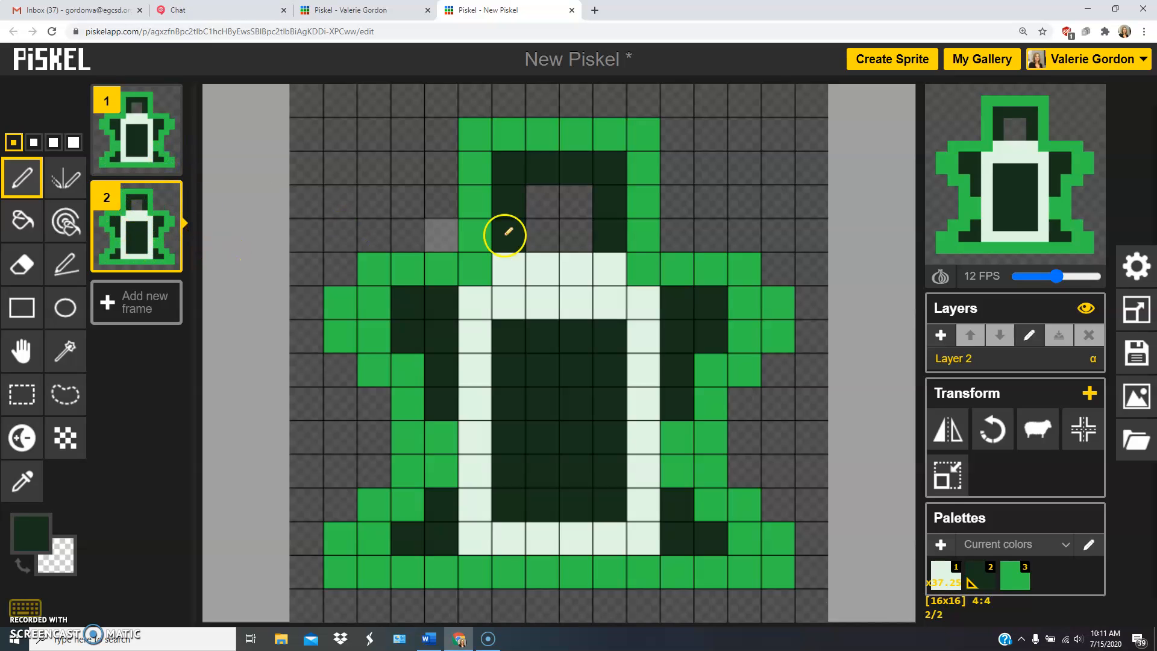
{"action": "left_click", "coordinate": [995, 435]}
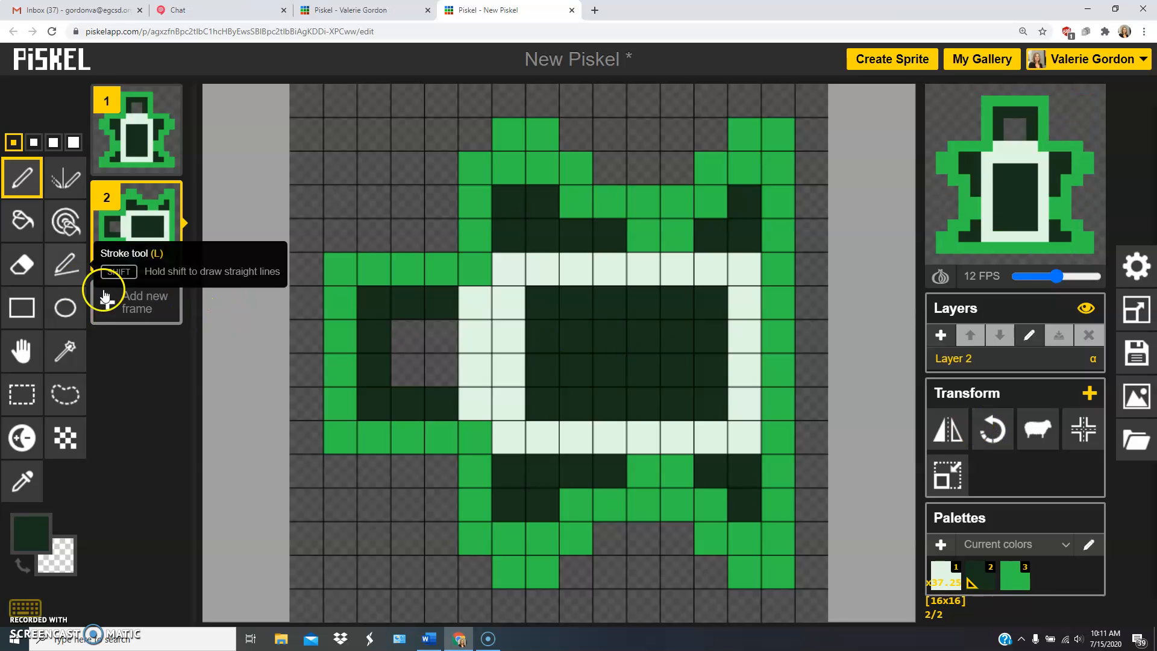
Create frames 3 and 4, each a copy of the preceding frame rotated a further 90° counter-clockwise.
{"action": "left_click", "coordinate": [169, 260]}
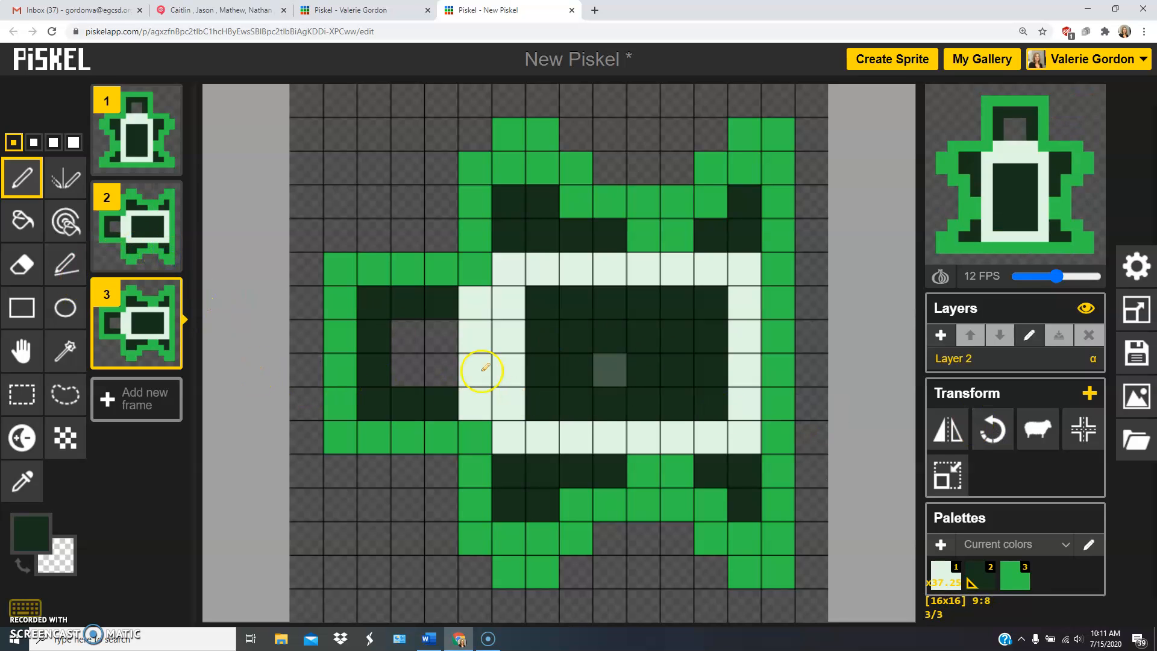
{"action": "left_click", "coordinate": [994, 430]}
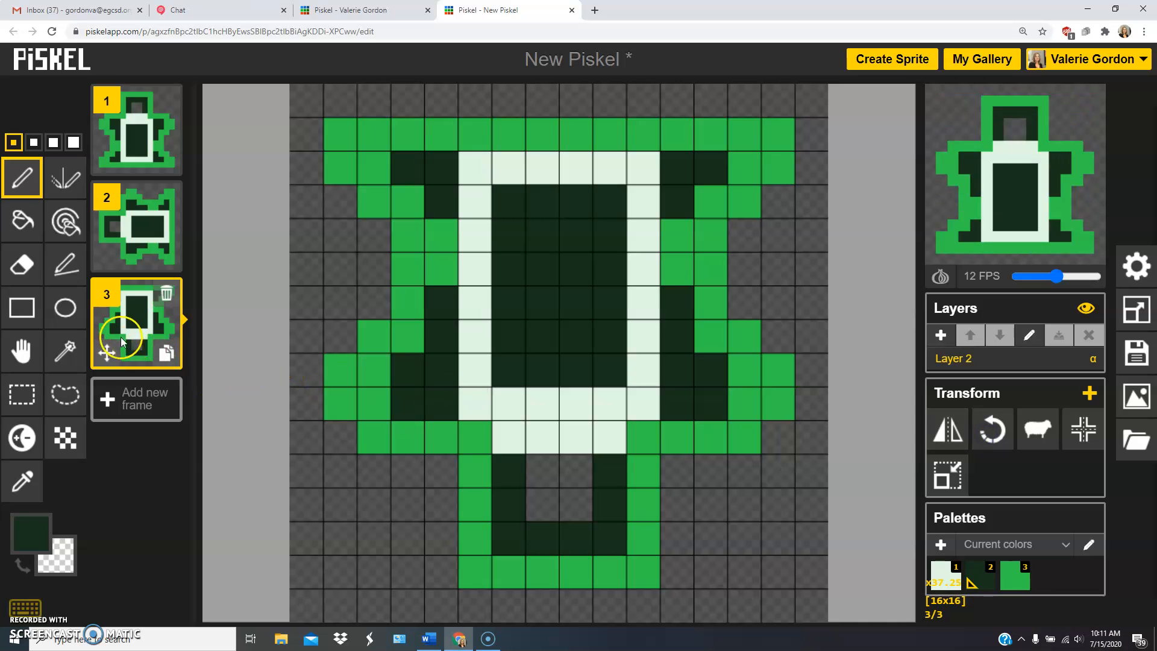
{"action": "left_click", "coordinate": [169, 355]}
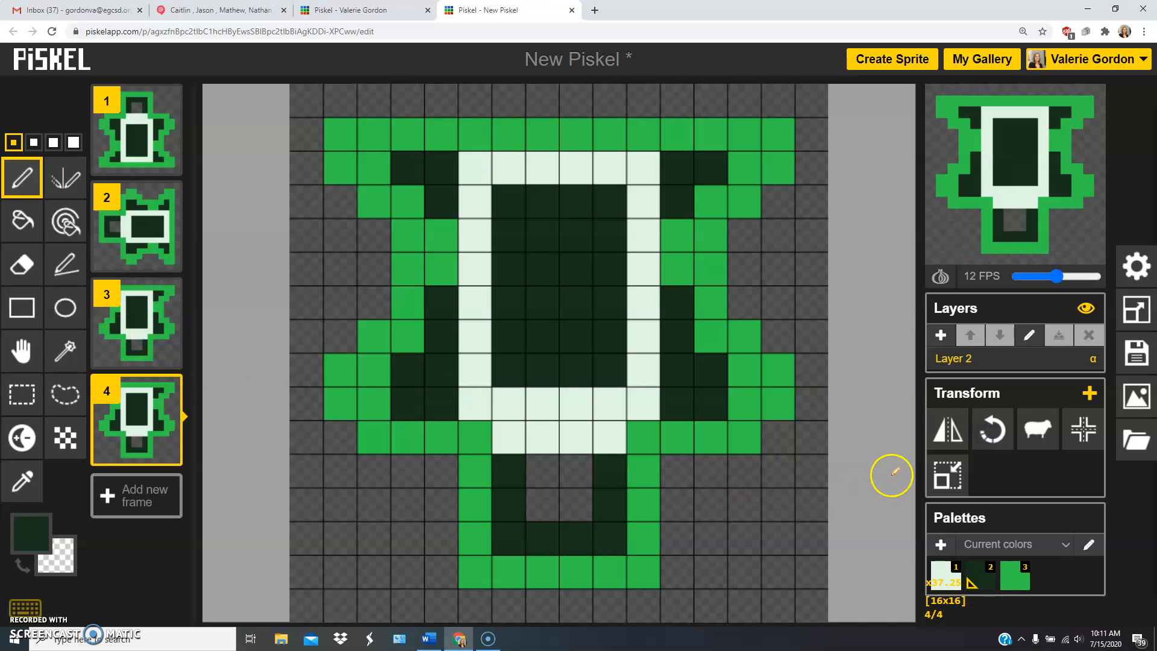
{"action": "left_click", "coordinate": [995, 431]}
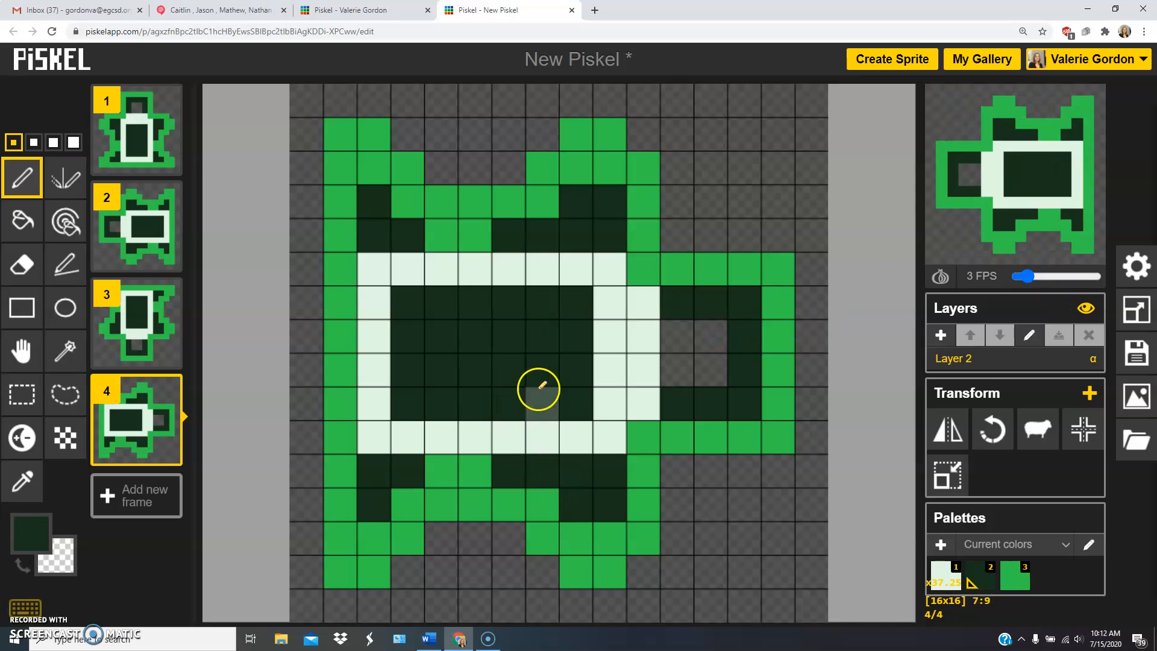
Set the animation preview speed to 3 FPS and open frame 1.
{"action": "left_click", "coordinate": [145, 136]}
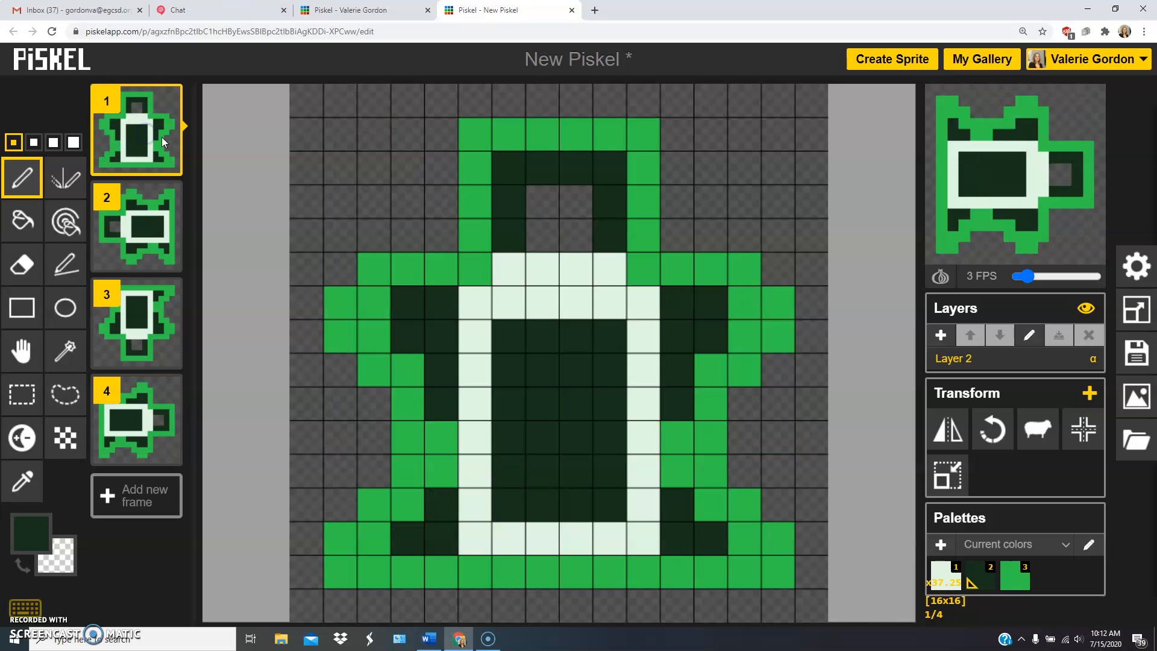